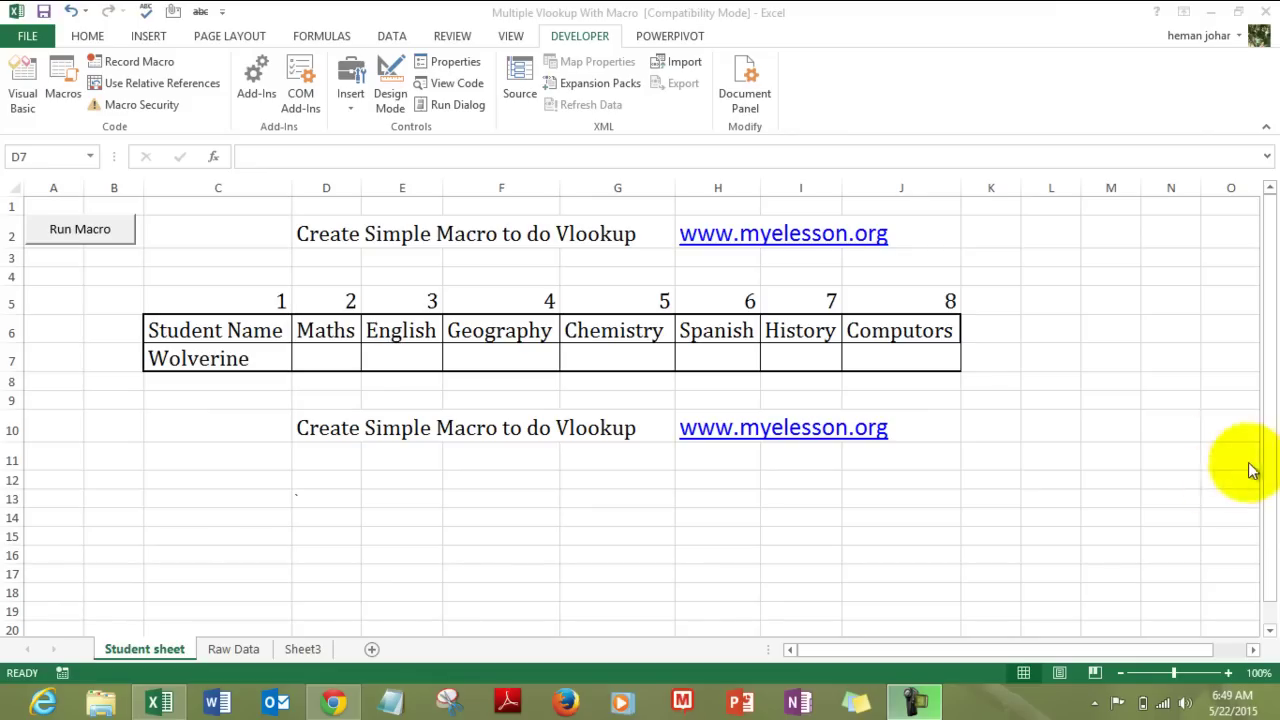
# - Fill Wolverine's Maths, English and Geography marks (30, 50, 49) with the Run Macro button
pyautogui.click(312, 360)
pyautogui.hotkey('shift', 'Right')
pyautogui.hotkey('shift', 'Right')
pyautogui.click(312, 359)
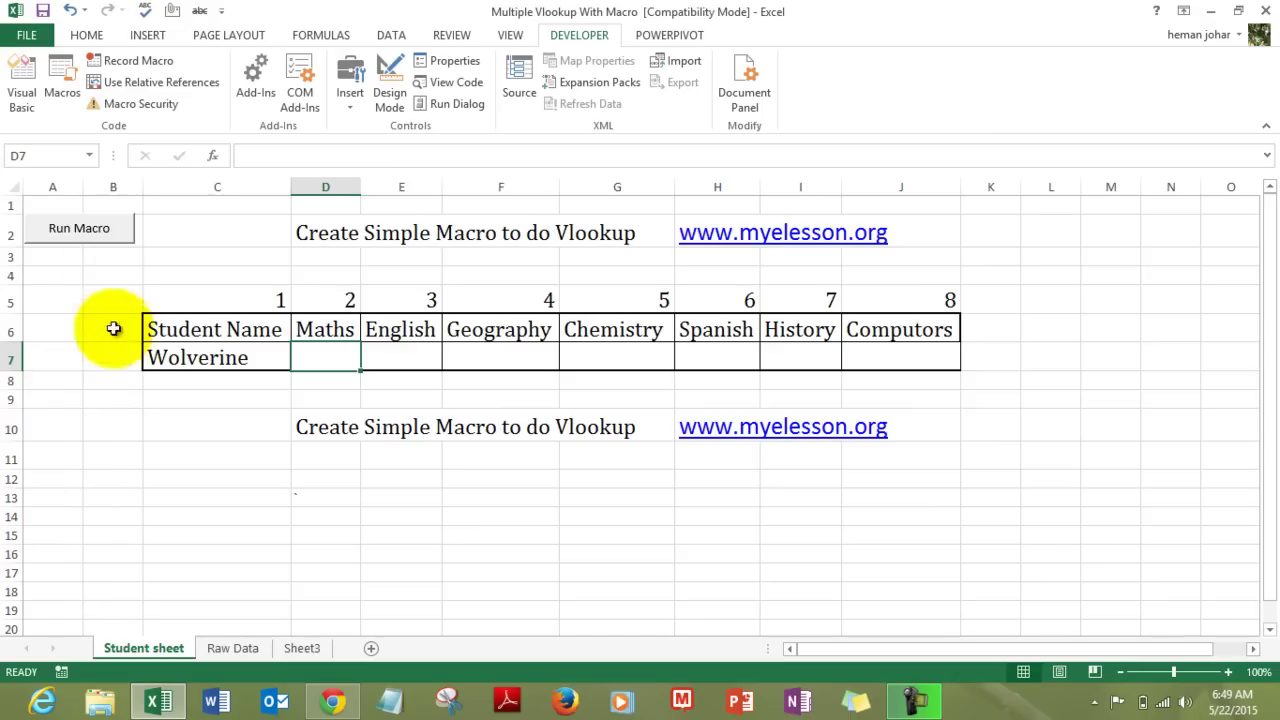
pyautogui.click(73, 244)
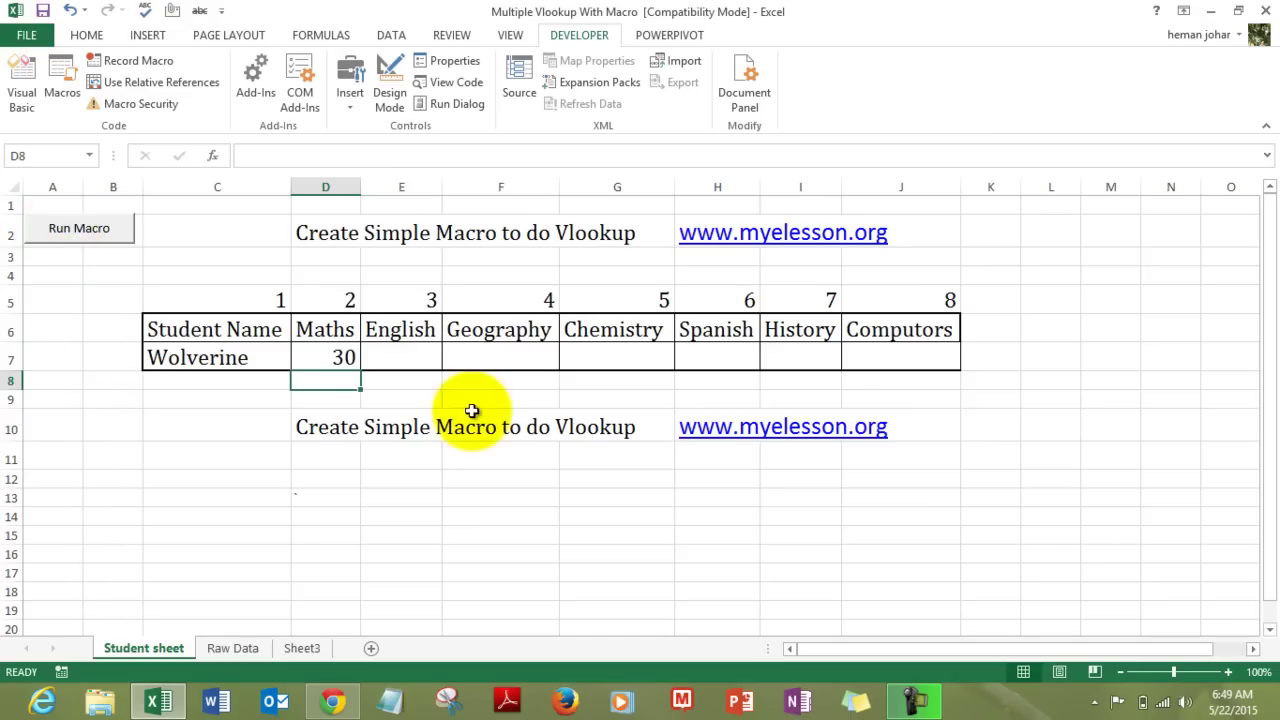
pyautogui.click(102, 233)
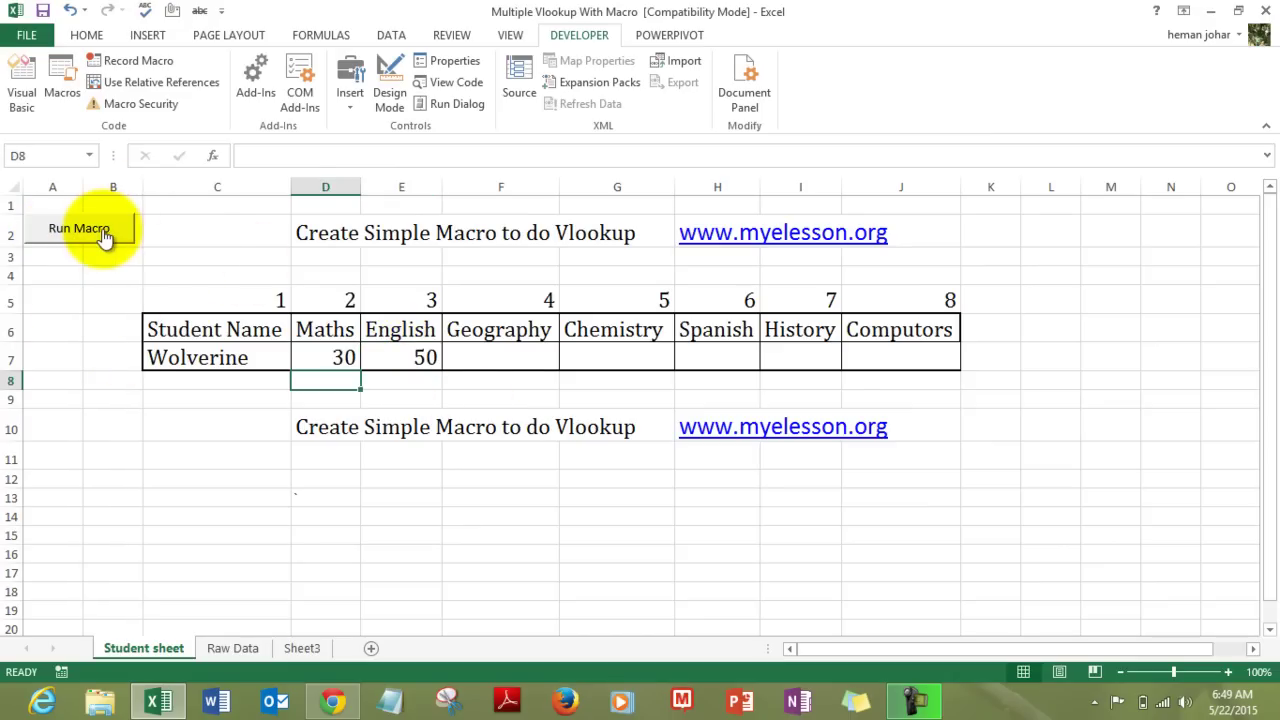
pyautogui.click(494, 362)
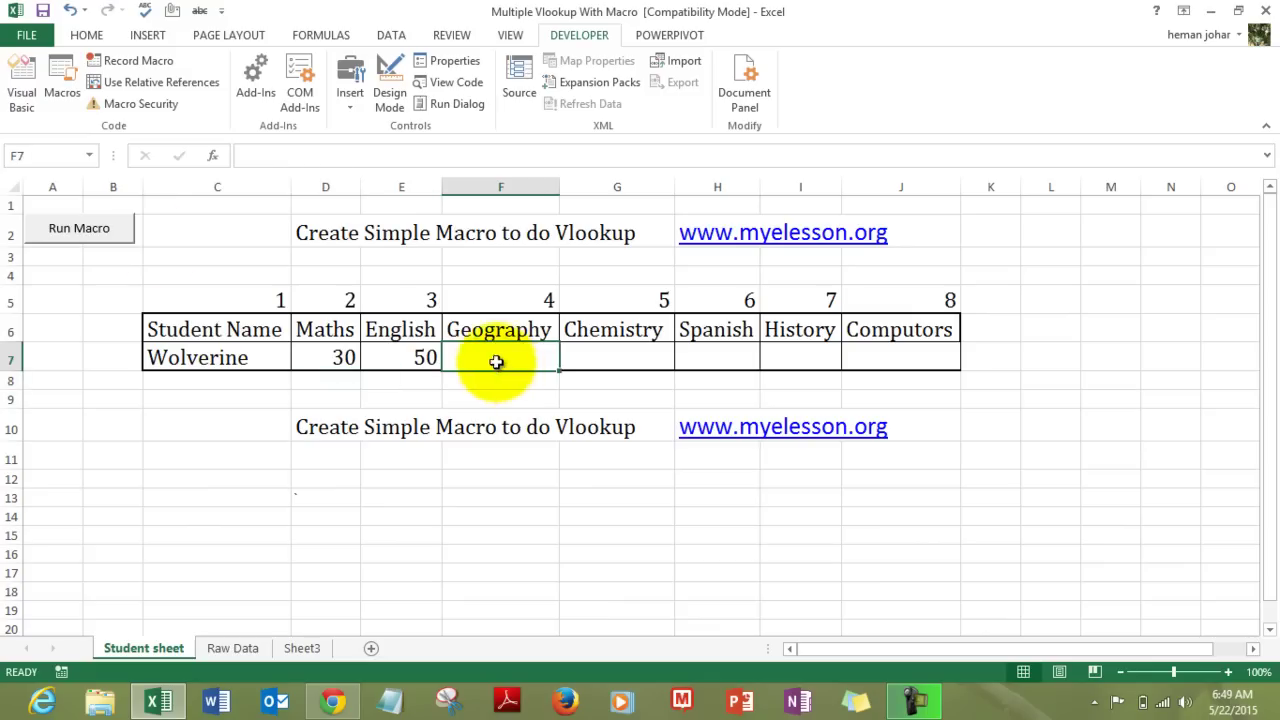
pyautogui.click(108, 243)
# - Fill Chemistry, Spanish, History and Computors marks (62, 98, 41, 74), checking D7's VLOOKUP formula
pyautogui.click(610, 352)
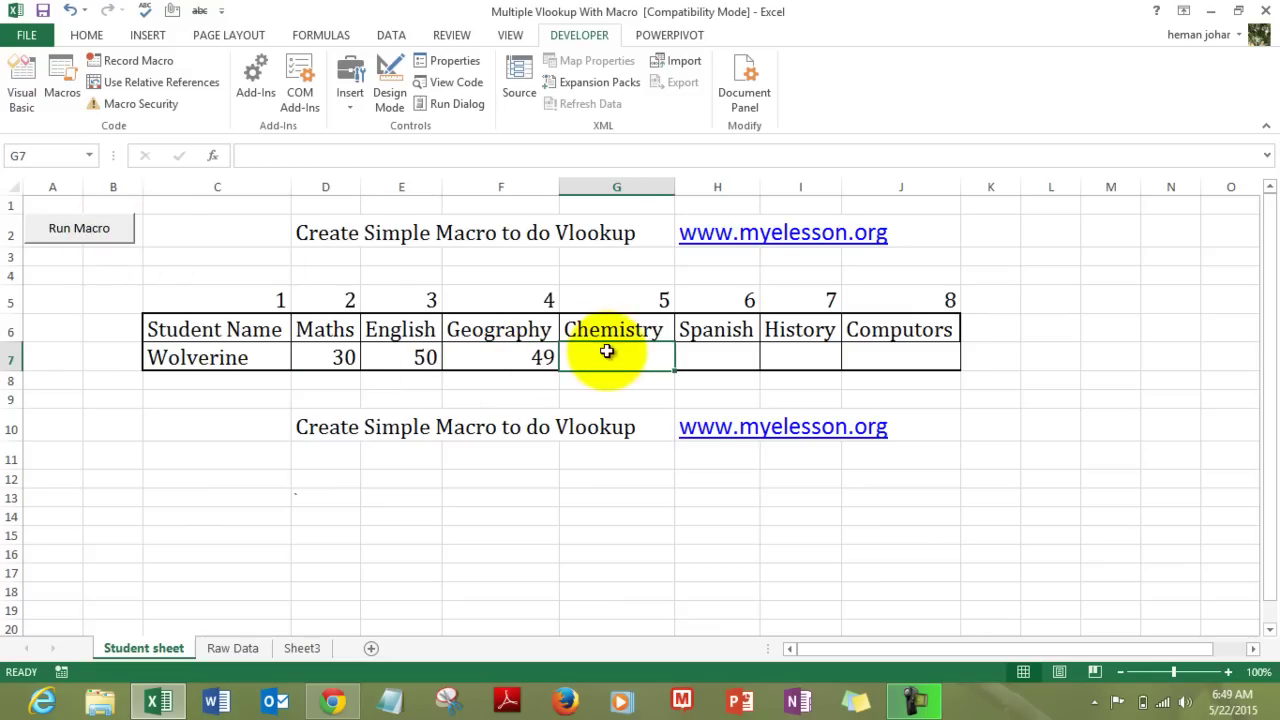
pyautogui.click(113, 243)
pyautogui.click(720, 357)
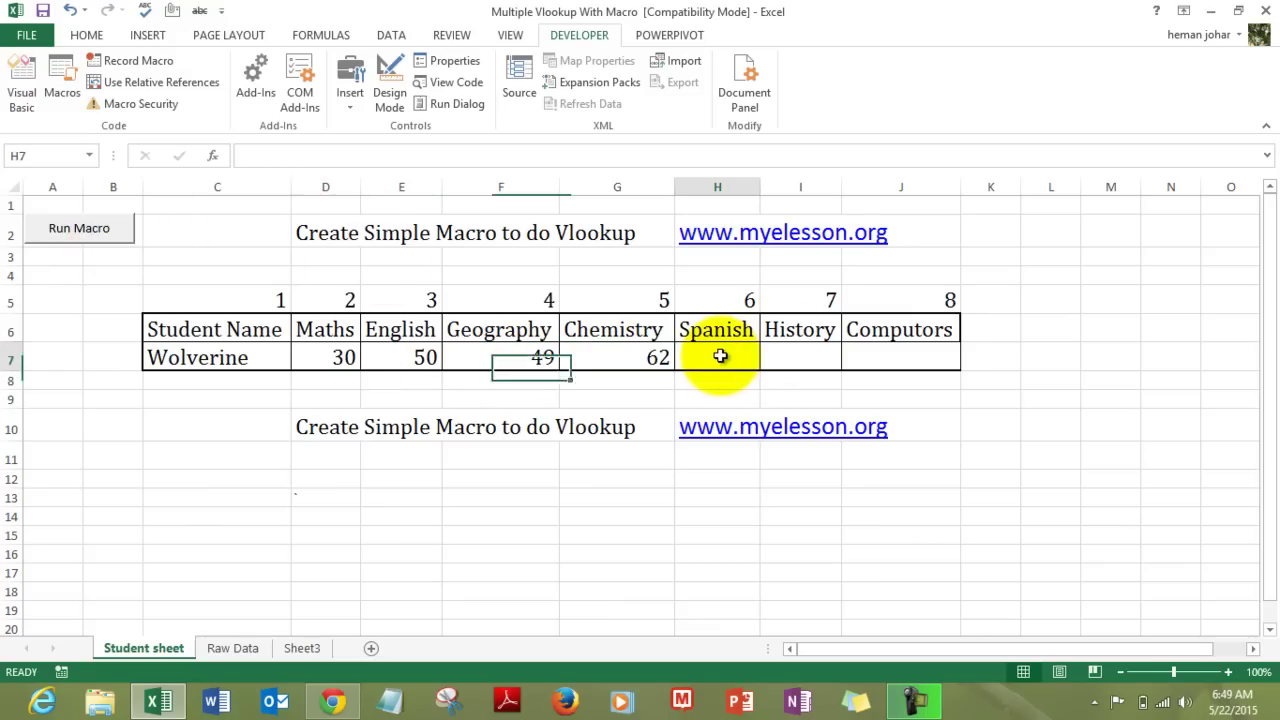
pyautogui.click(108, 245)
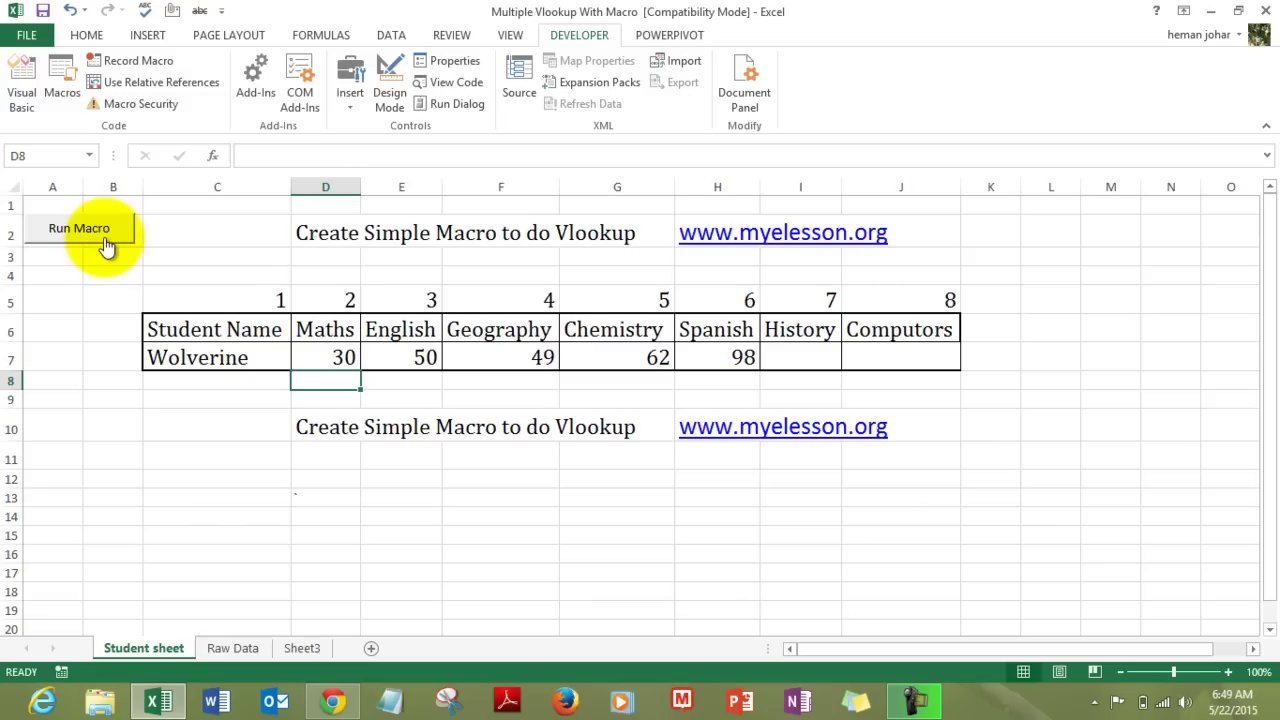
pyautogui.click(795, 355)
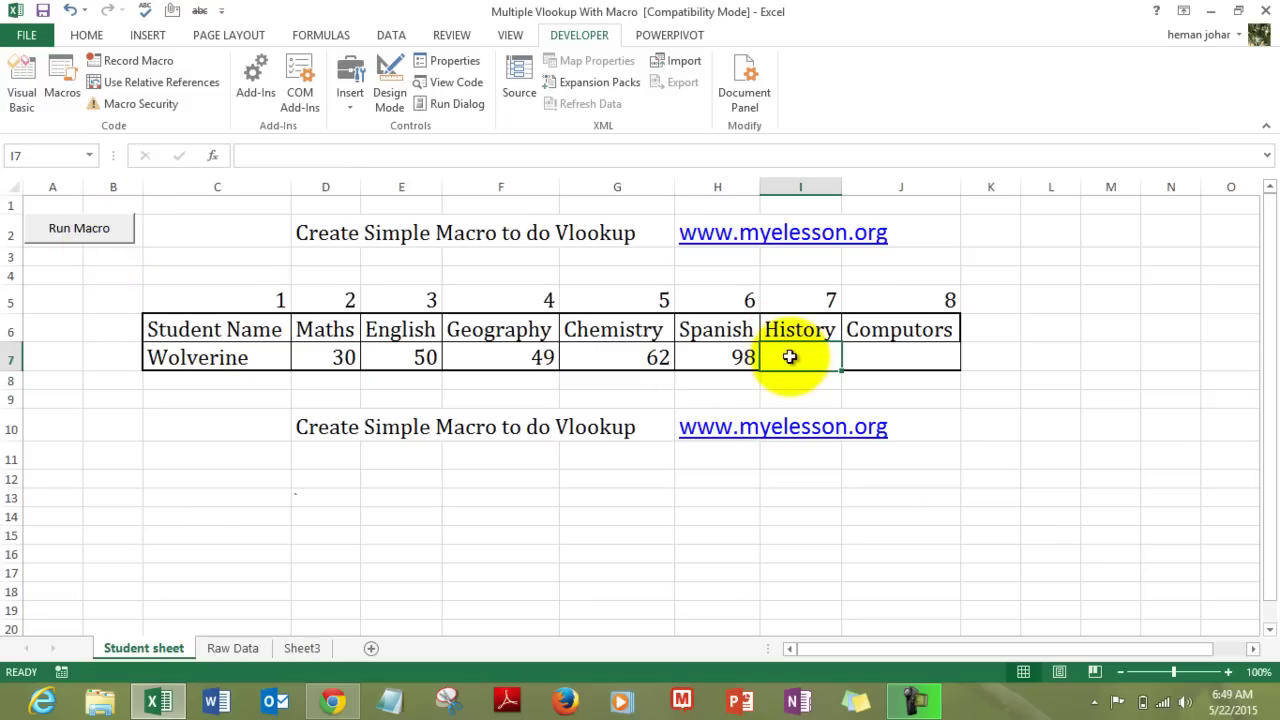
pyautogui.click(103, 229)
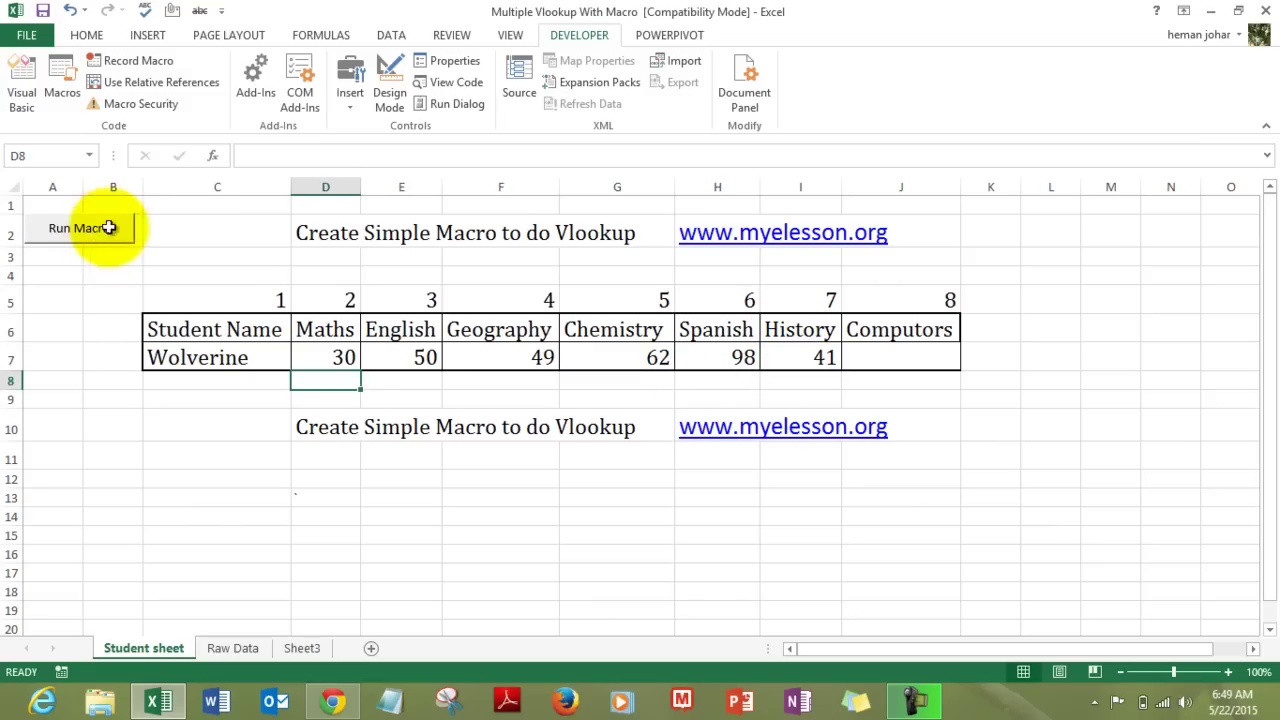
pyautogui.click(337, 357)
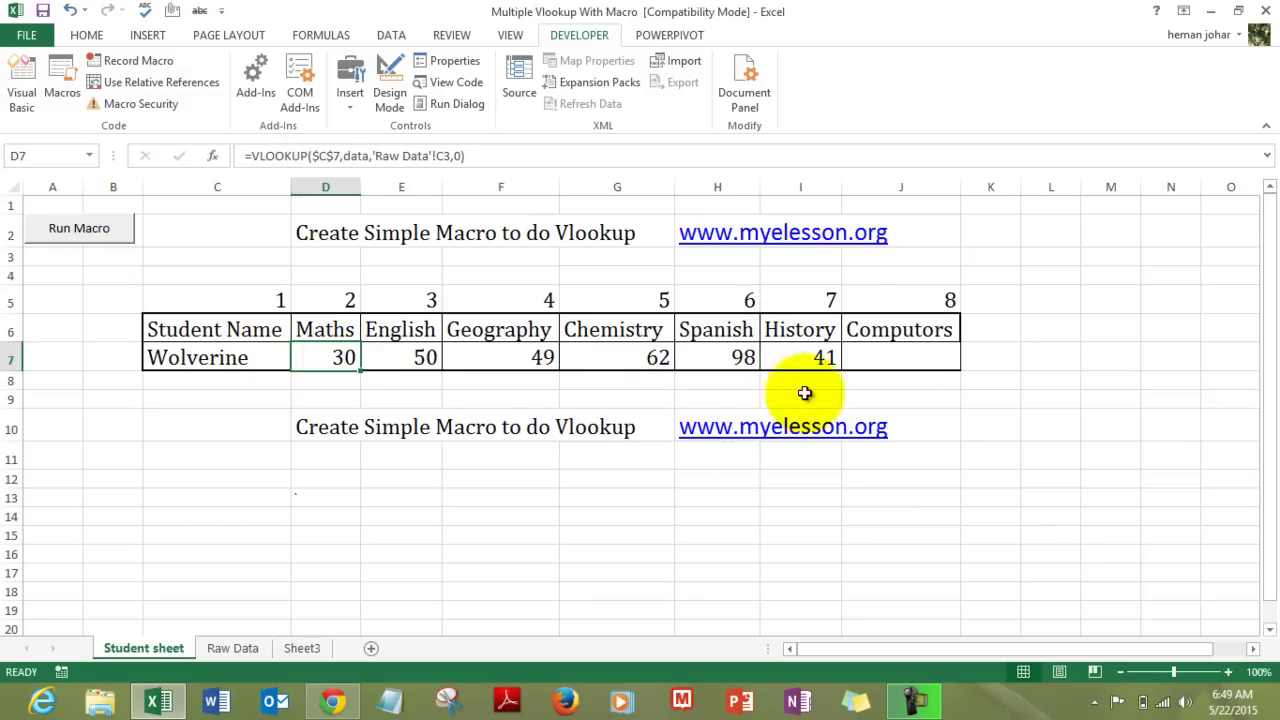
pyautogui.click(907, 357)
pyautogui.click(94, 236)
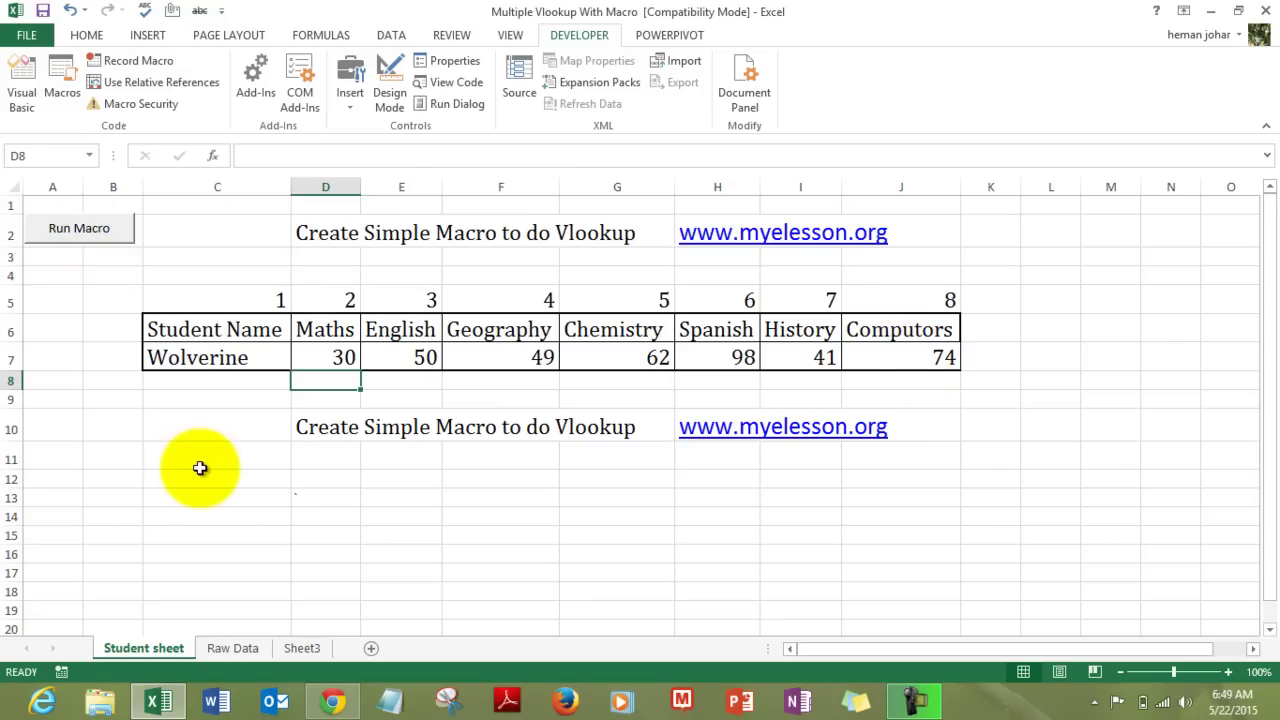
pyautogui.click(321, 648)
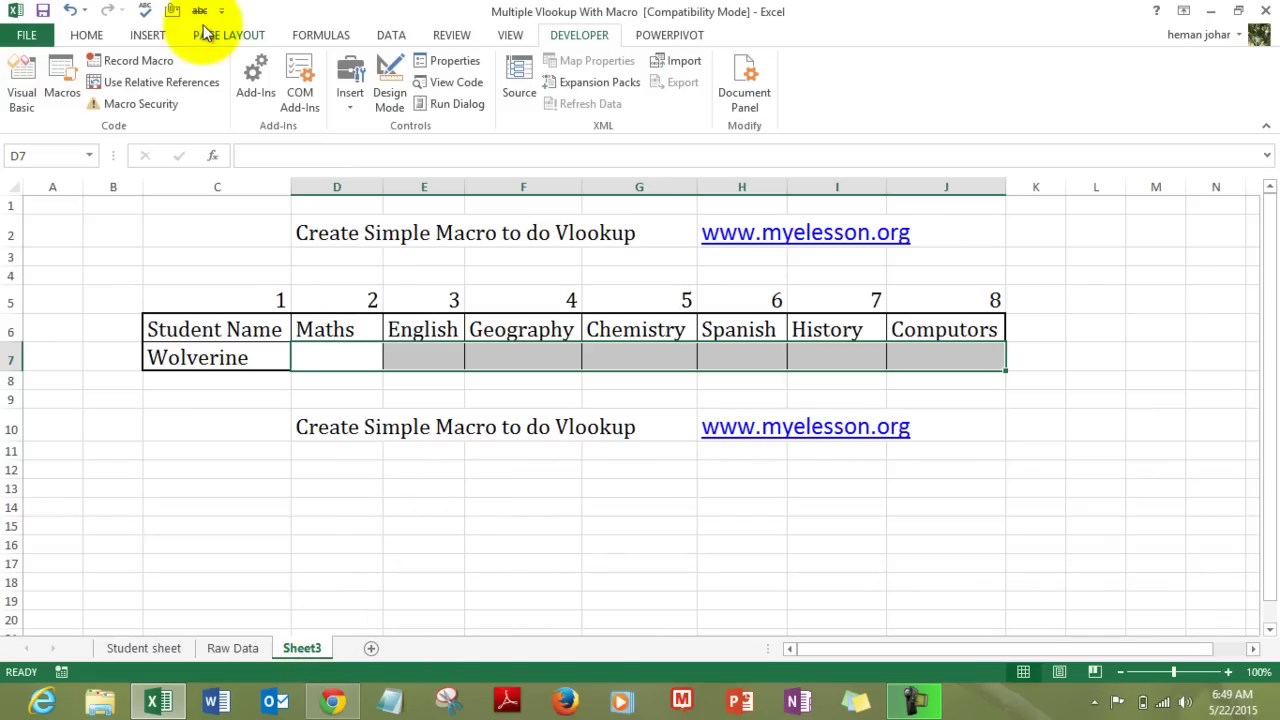
pyautogui.rightClick(381, 44)
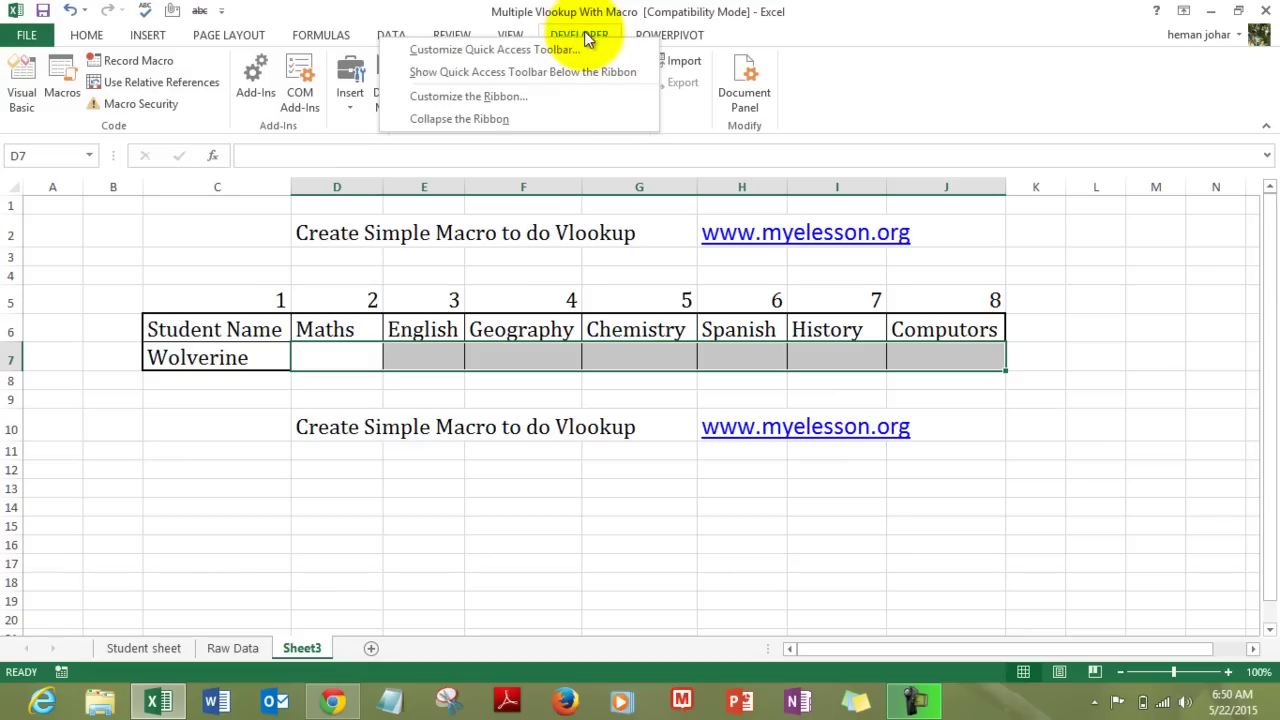
pyautogui.click(448, 100)
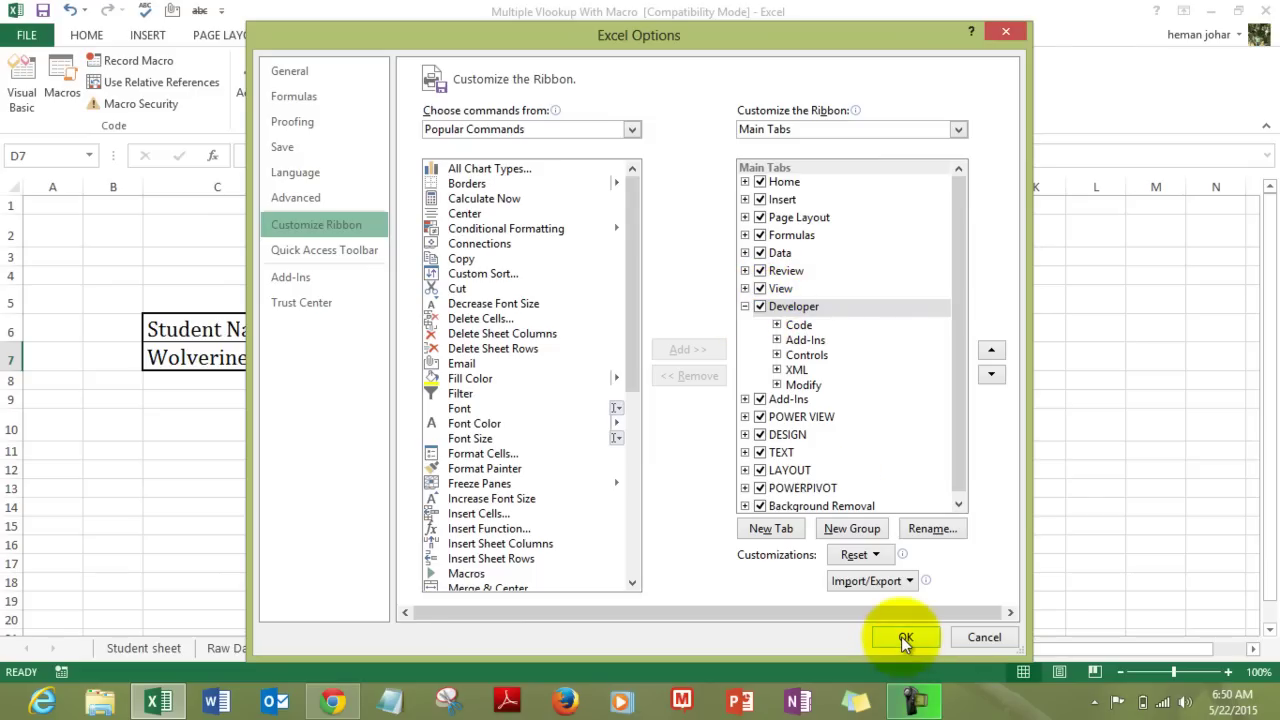
pyautogui.moveTo(672, 36); pyautogui.dragTo(710, 153)
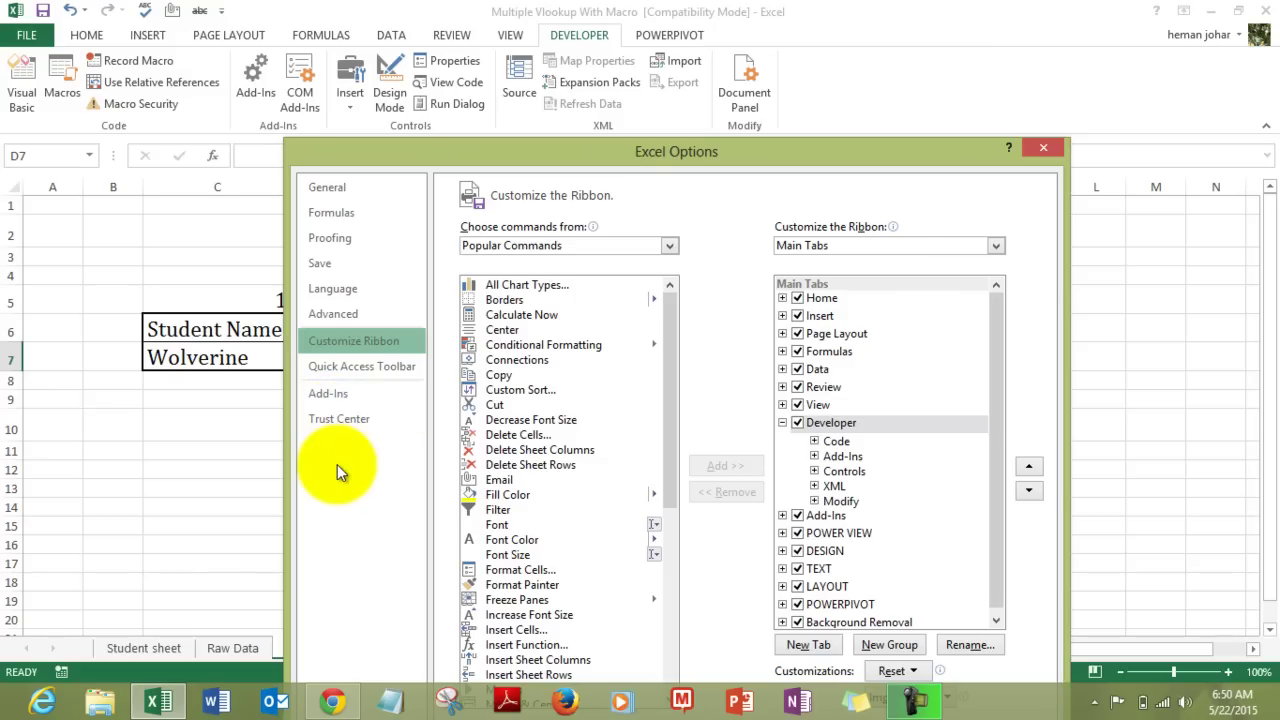
pyautogui.moveTo(650, 153); pyautogui.dragTo(608, 30)
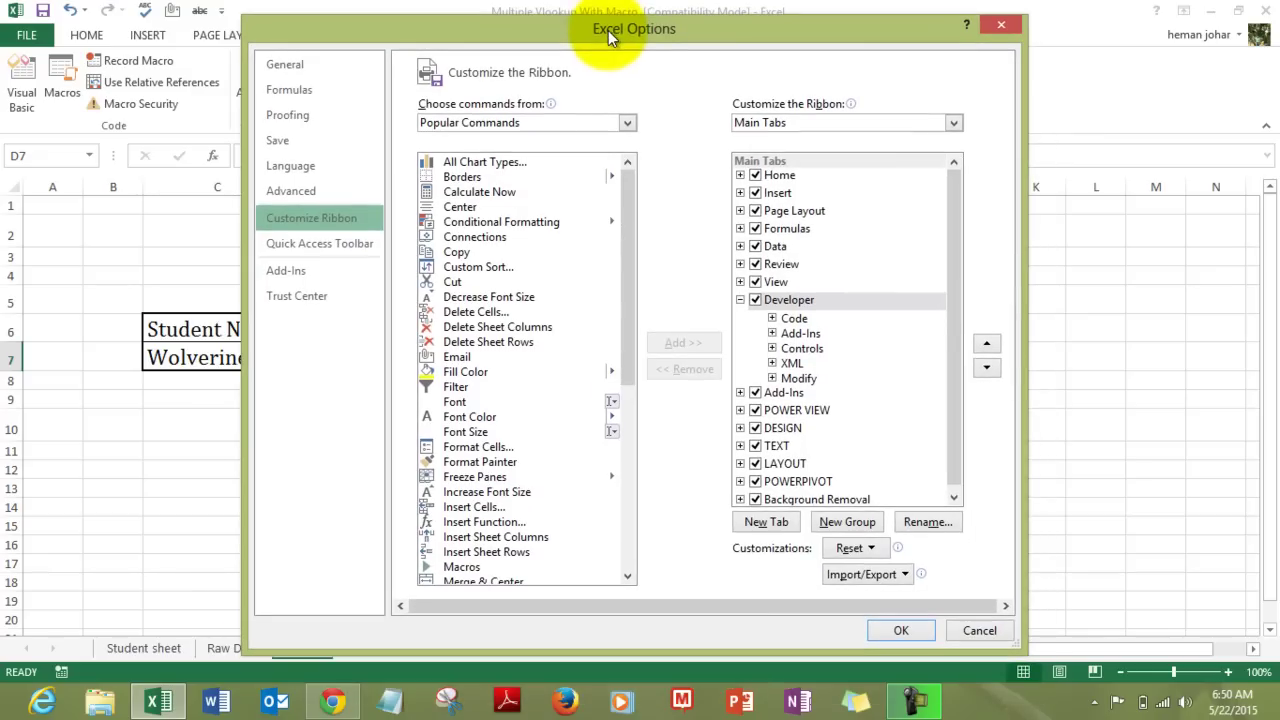
pyautogui.click(900, 631)
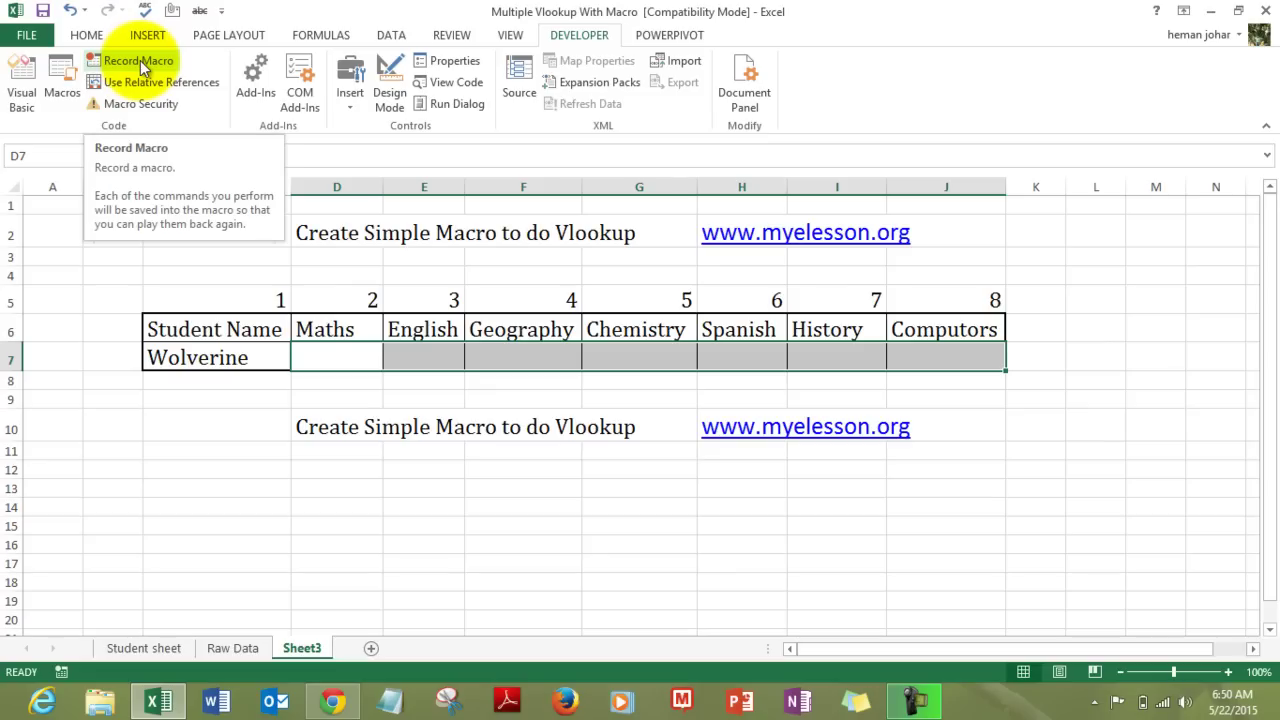
# - Clear the marks row selection and select Wolverine's empty Maths cell D7
pyautogui.click(292, 458)
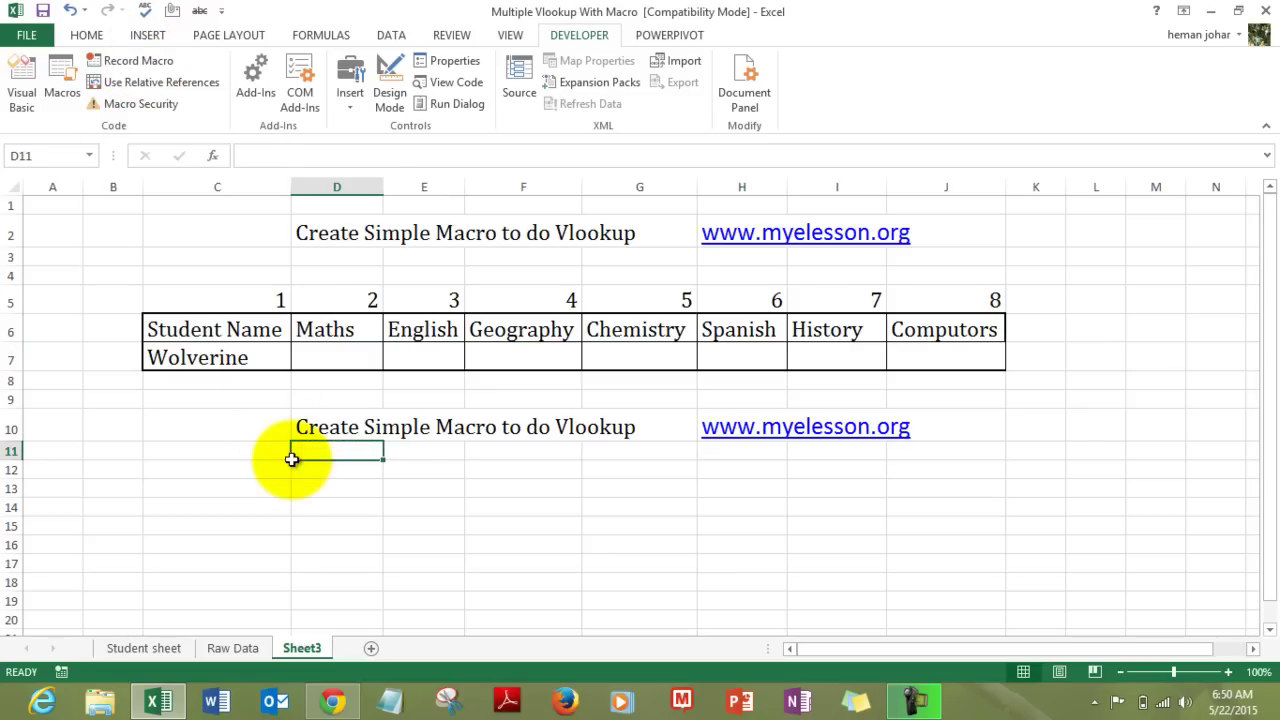
pyautogui.click(331, 354)
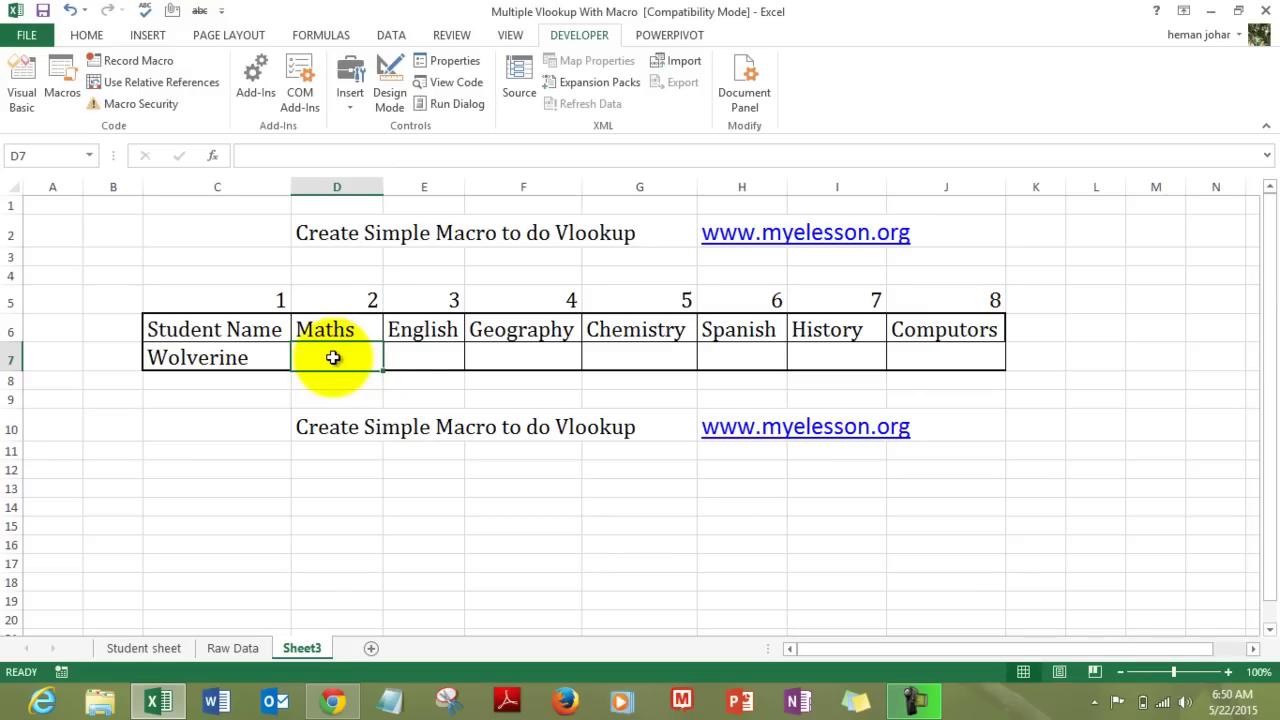
# - Name the new recording Macro_vlookup and keep it stored in This Workbook
pyautogui.click(130, 63)
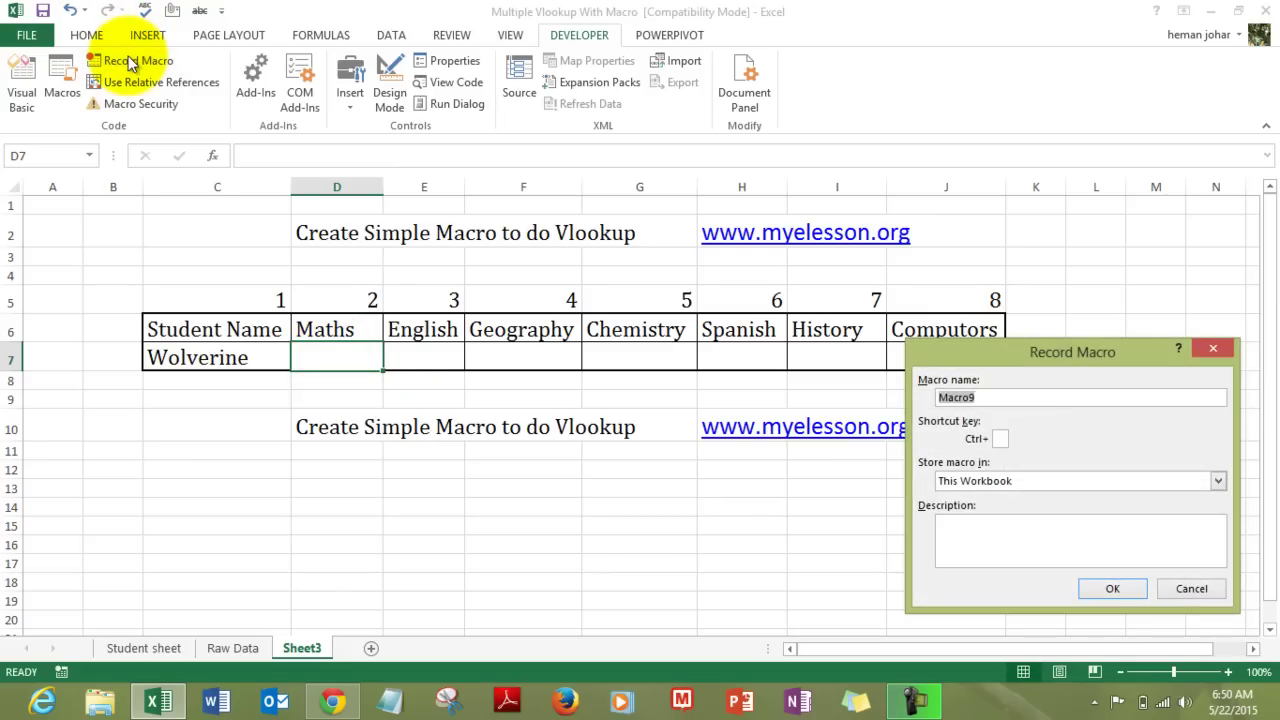
pyautogui.press('End')
pyautogui.press('BackSpace')
pyautogui.write('_Vl')
pyautogui.press('BackSpace')
pyautogui.press('BackSpace')
pyautogui.write('vlookup')
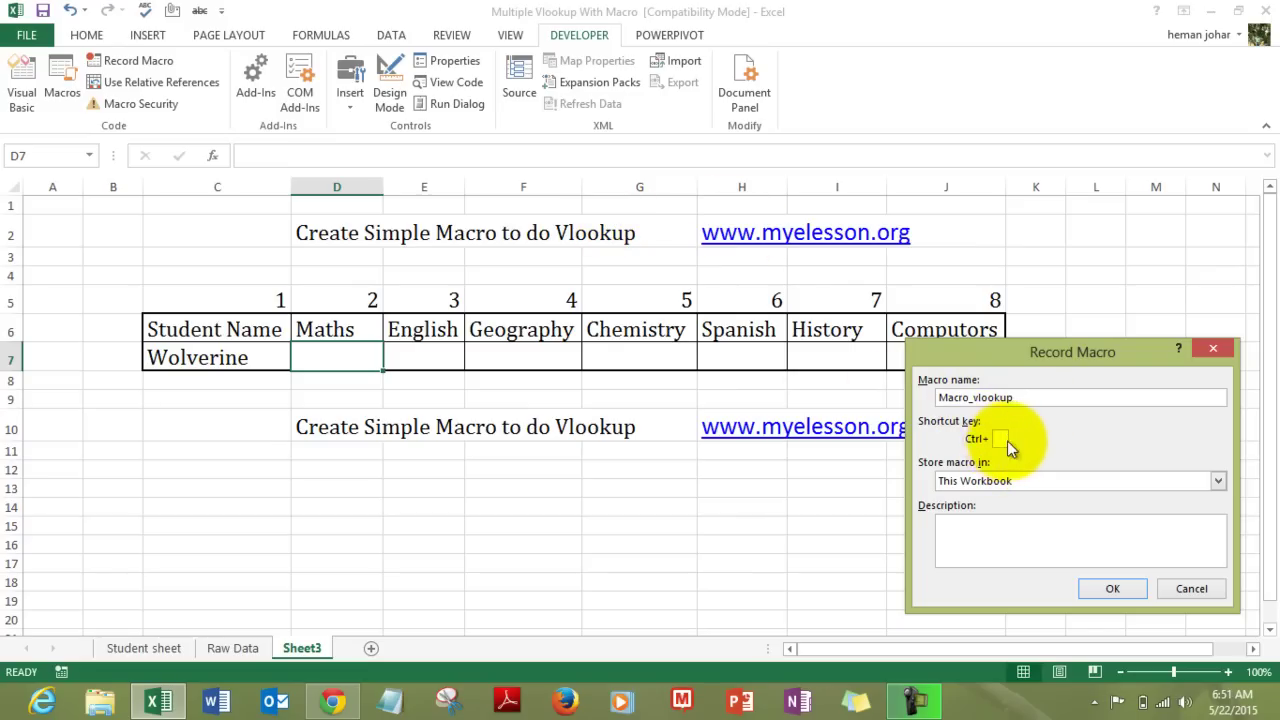
pyautogui.click(1219, 481)
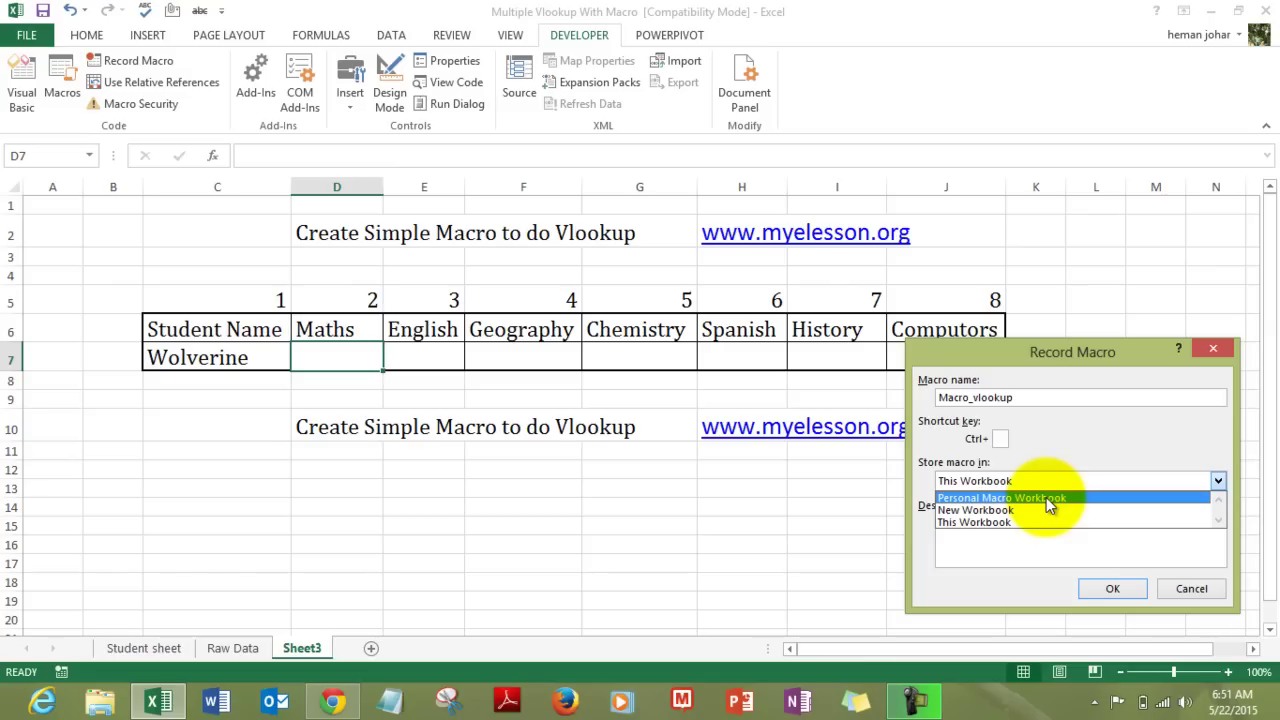
pyautogui.click(1219, 480)
pyautogui.click(1022, 545)
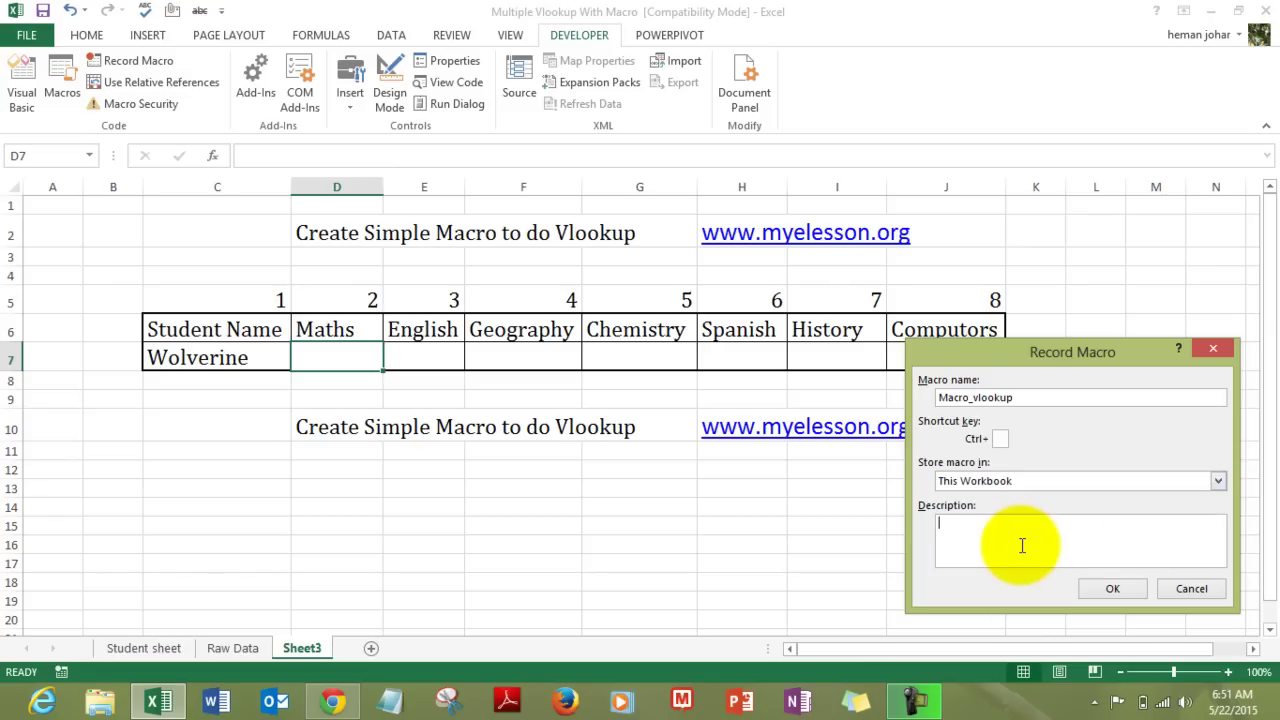
# - Begin recording and start a VLOOKUP in D7 using absolute lookup value $C$7
pyautogui.click(1121, 591)
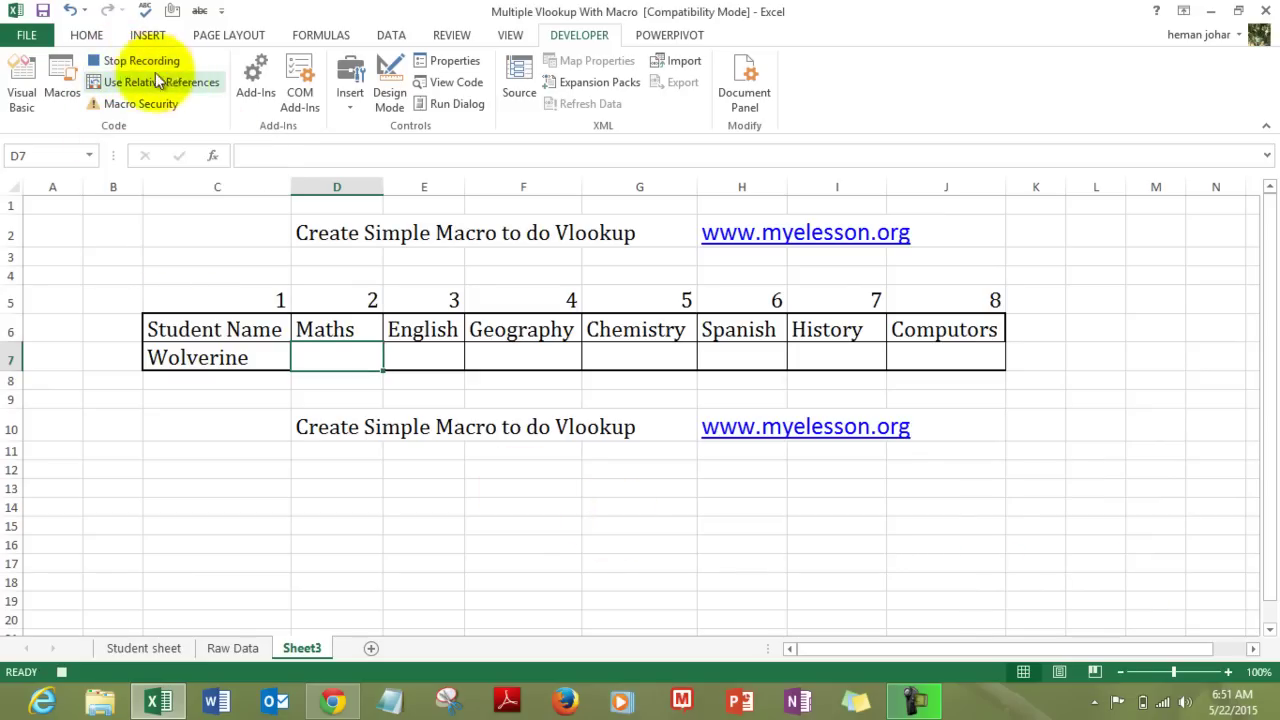
pyautogui.write('=vlo')
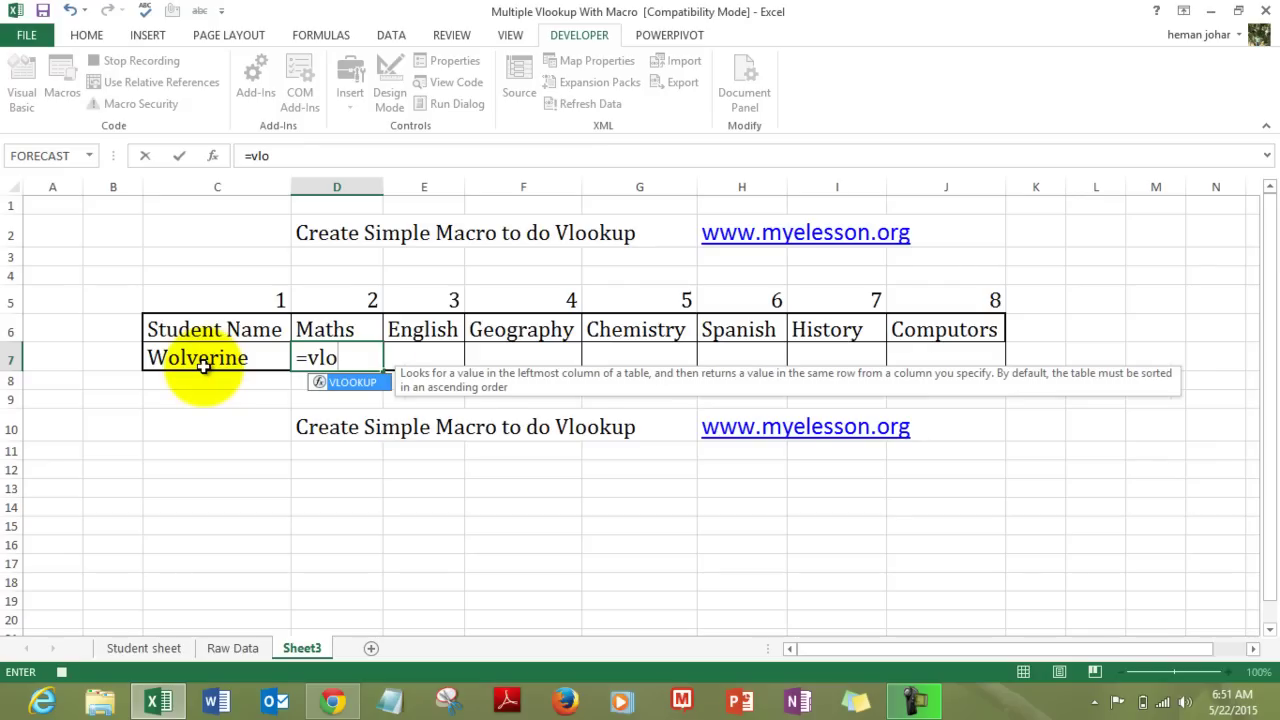
pyautogui.press('Tab')
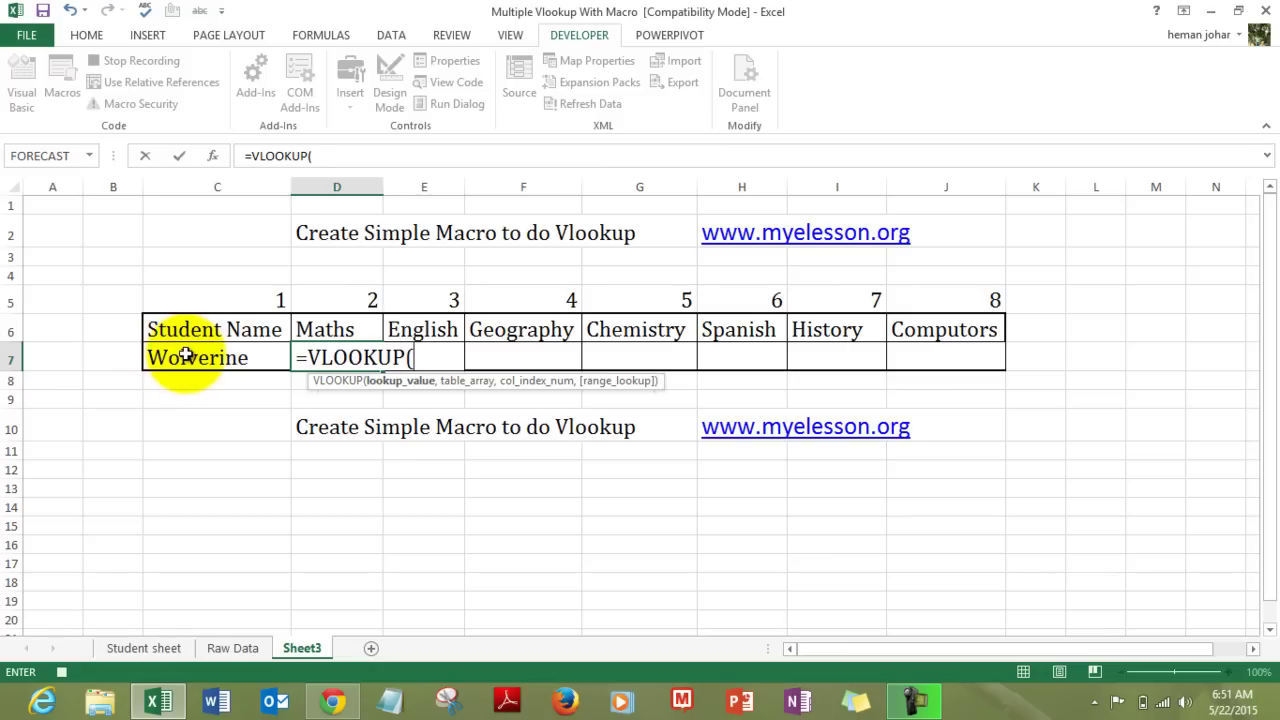
pyautogui.click(186, 355)
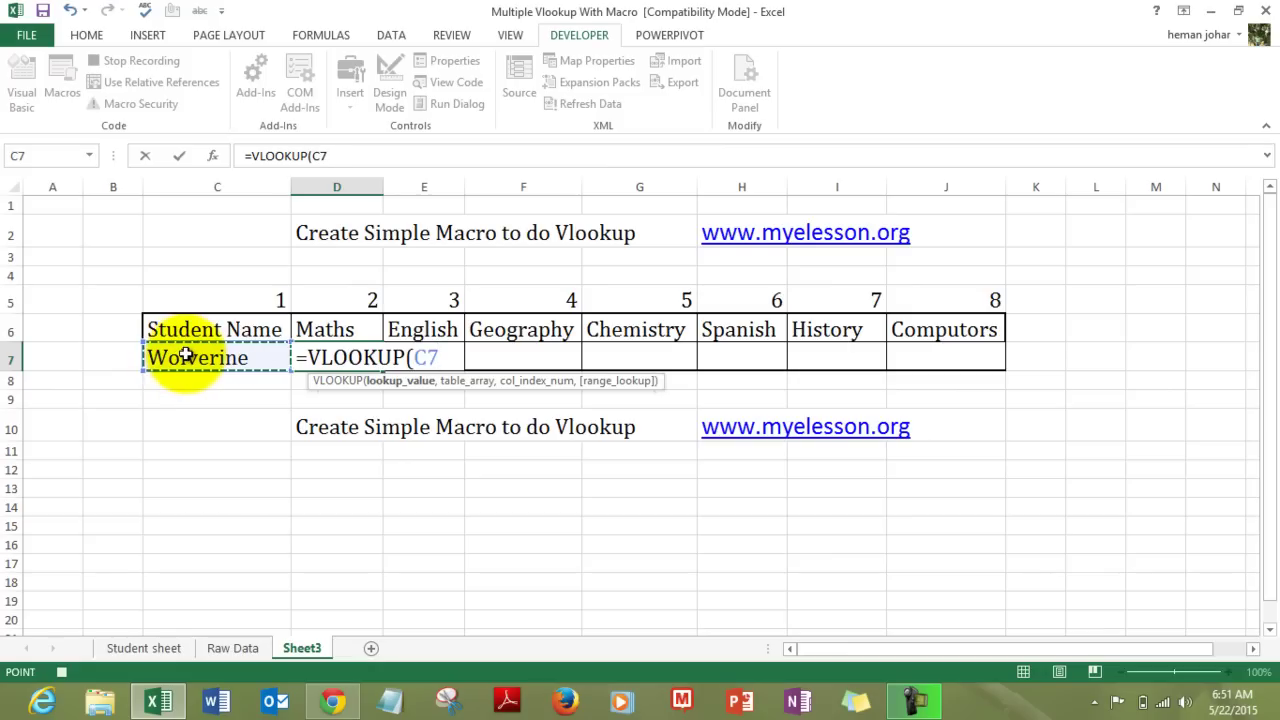
pyautogui.press('F4')
pyautogui.write(',')
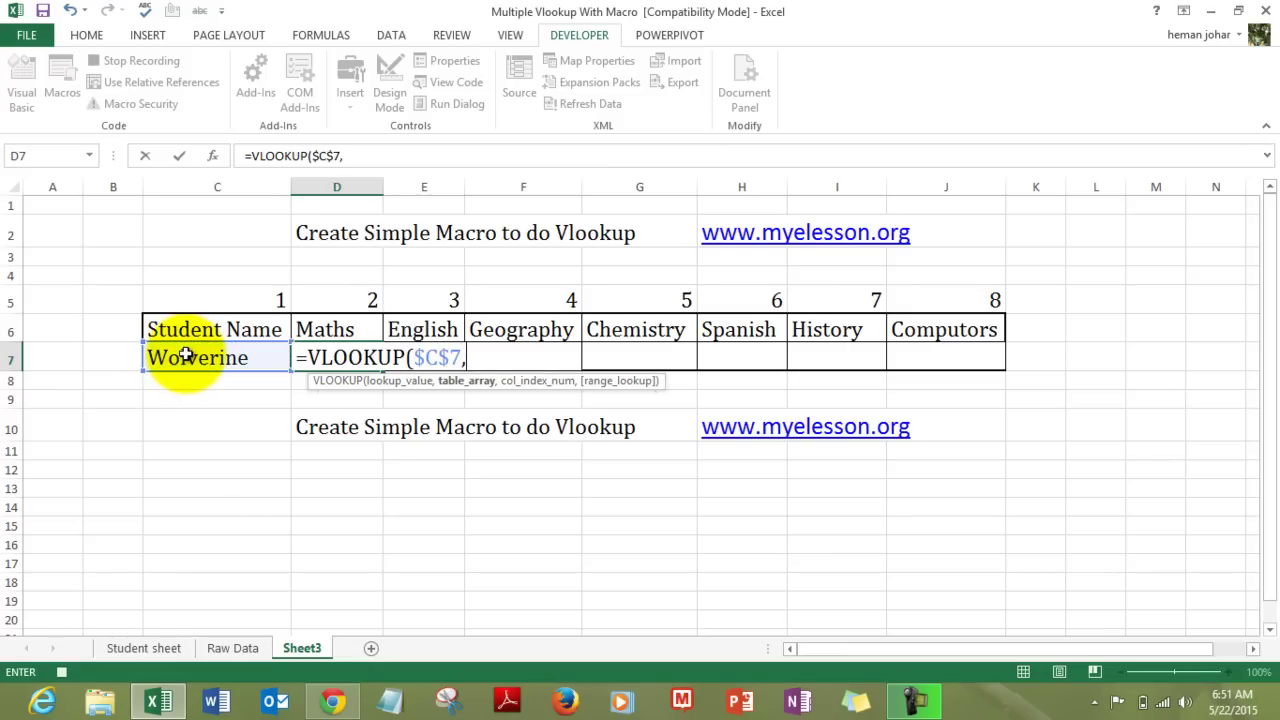
# - Complete the lookup with the Raw Data table, column index from C3 and exact match 0
pyautogui.click(228, 648)
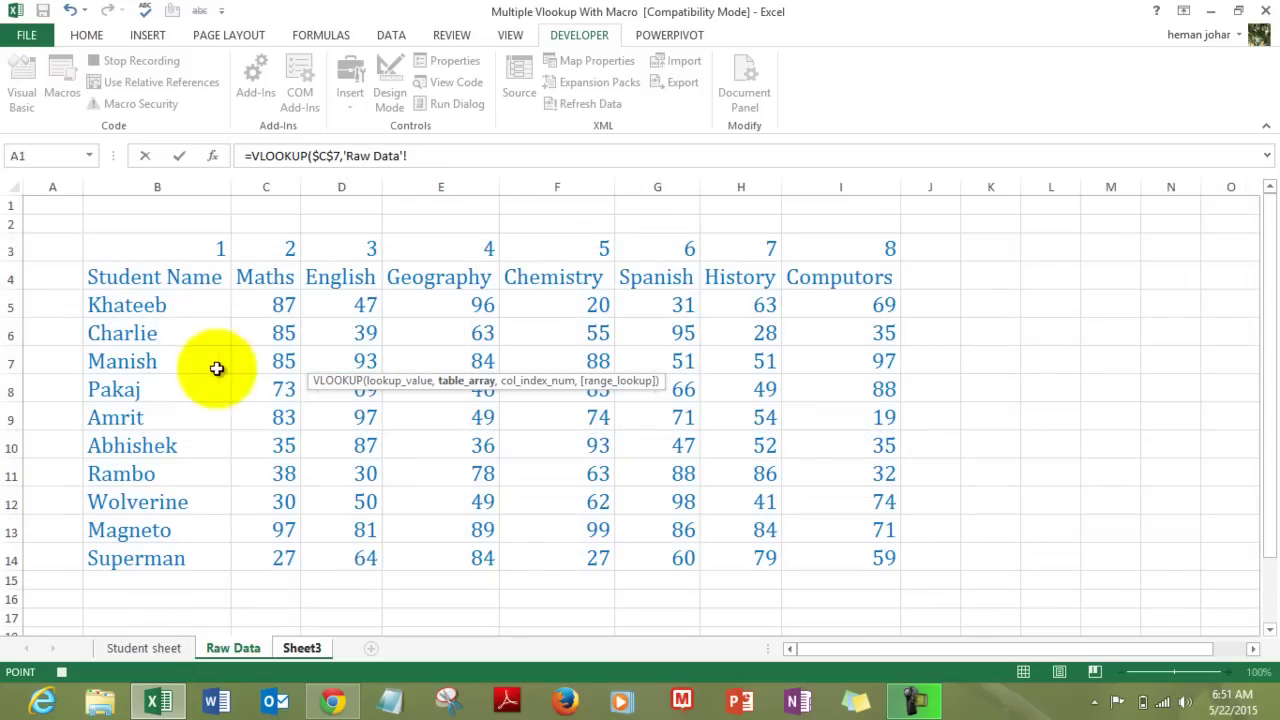
pyautogui.click(155, 280)
pyautogui.hotkey('shift', 'Right')
pyautogui.hotkey('shift', 'Right')
pyautogui.hotkey('shift', 'Right')
pyautogui.hotkey('shift', 'Right')
pyautogui.hotkey('shift', 'Right')
pyautogui.hotkey('shift', 'Right')
pyautogui.hotkey('shift', 'Right')
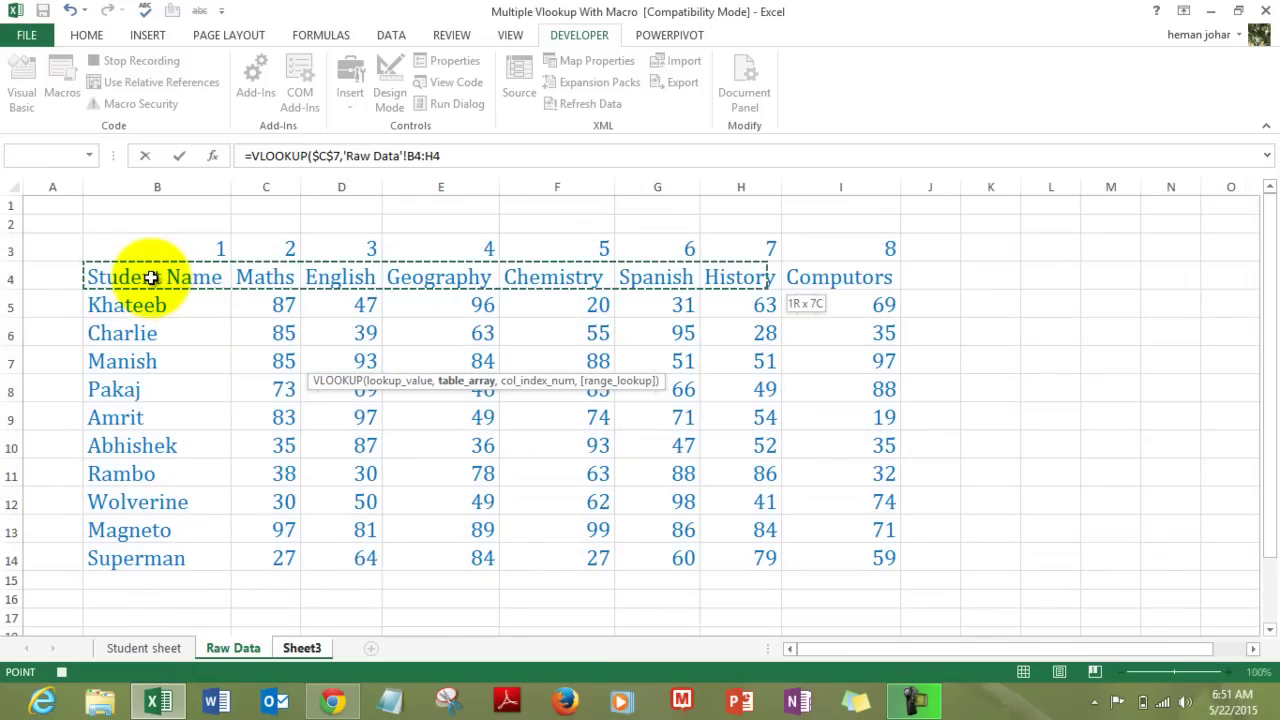
pyautogui.hotkey('ctrl', 'shift', 'Down')
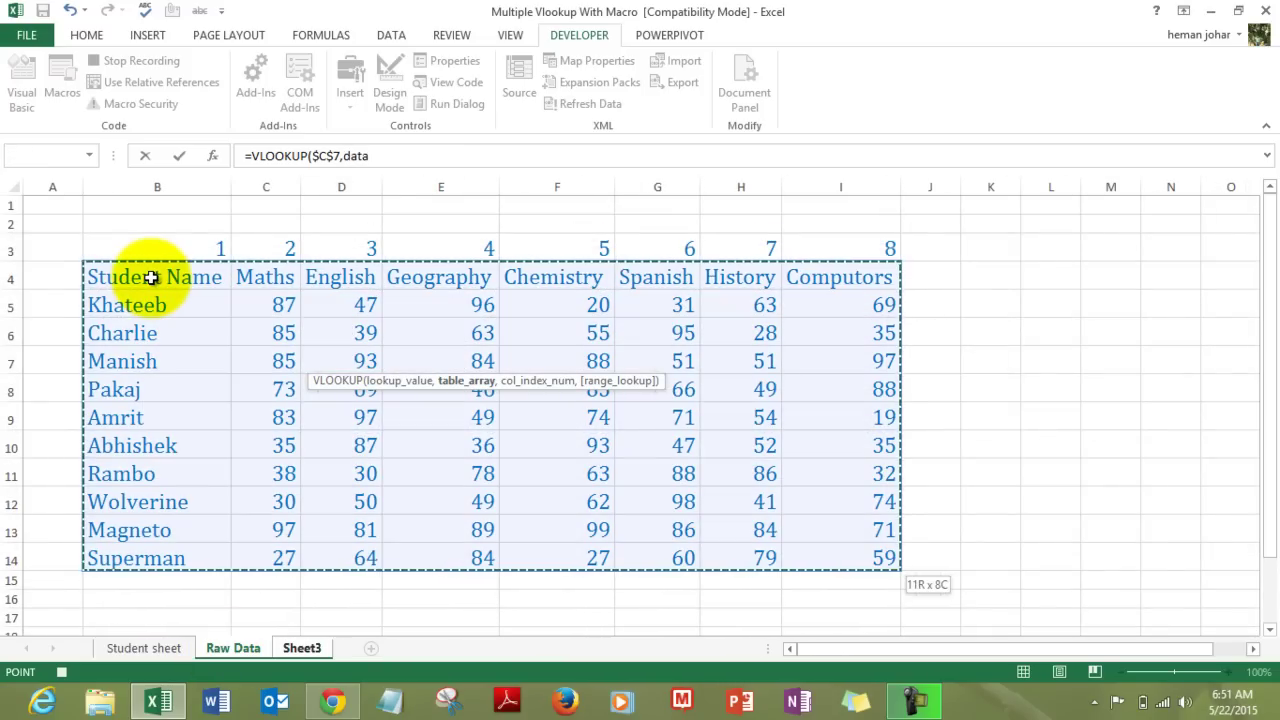
pyautogui.write(',')
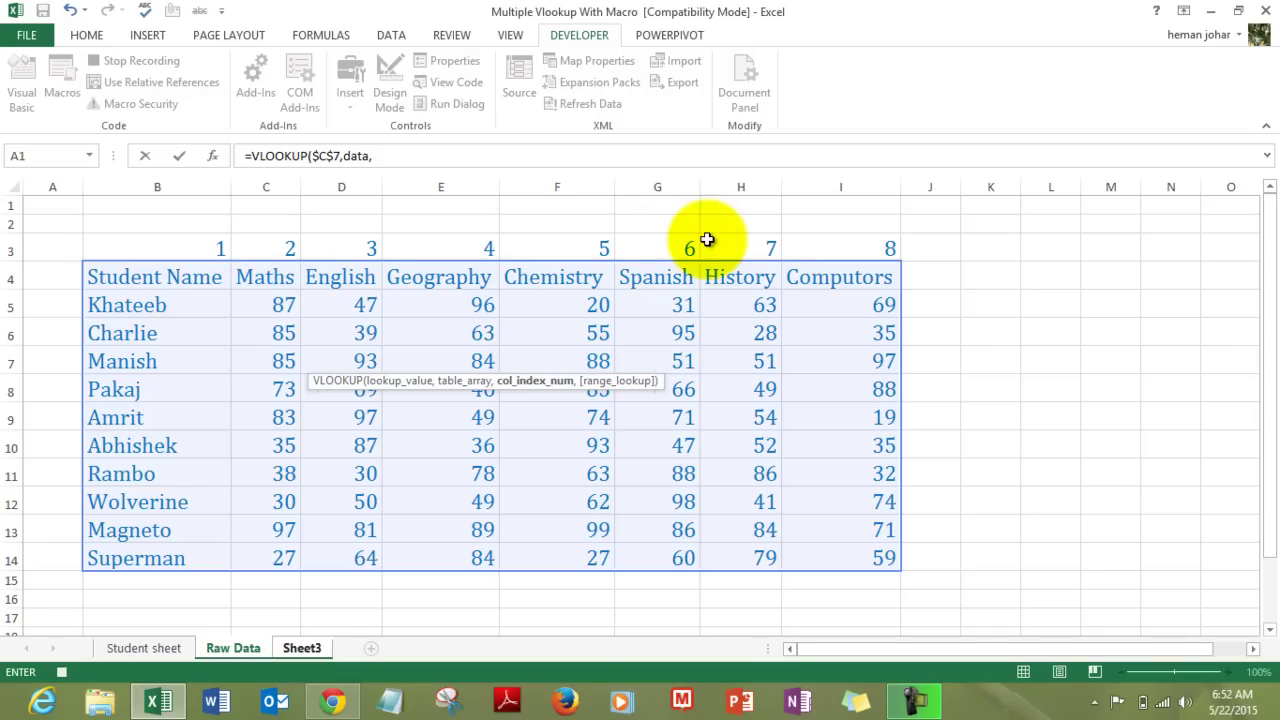
pyautogui.click(286, 243)
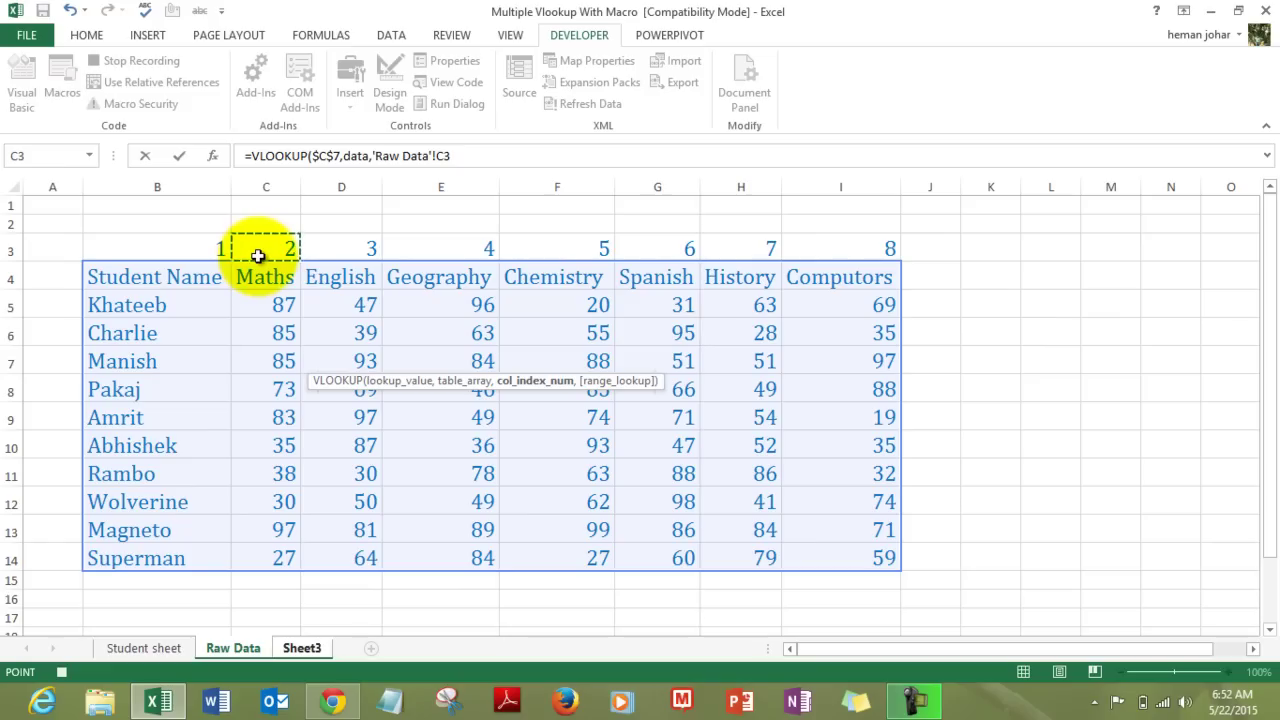
pyautogui.write(',')
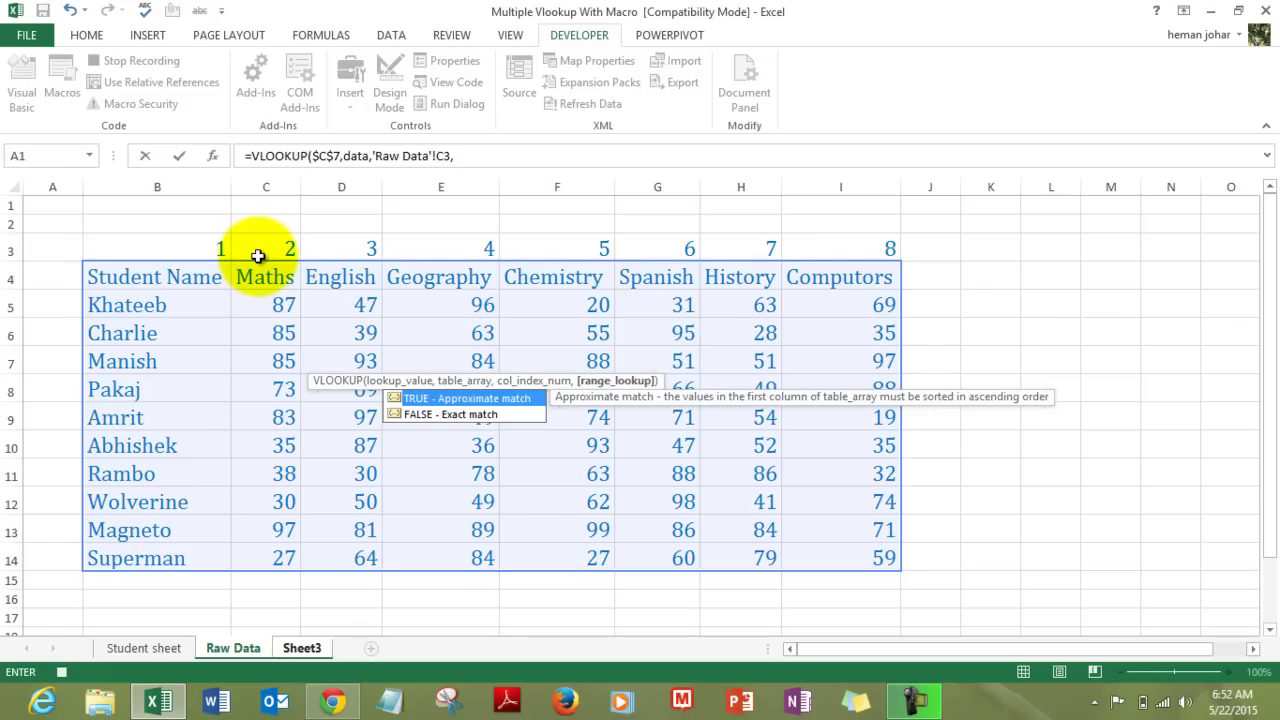
pyautogui.write('0)')
pyautogui.press('Return')
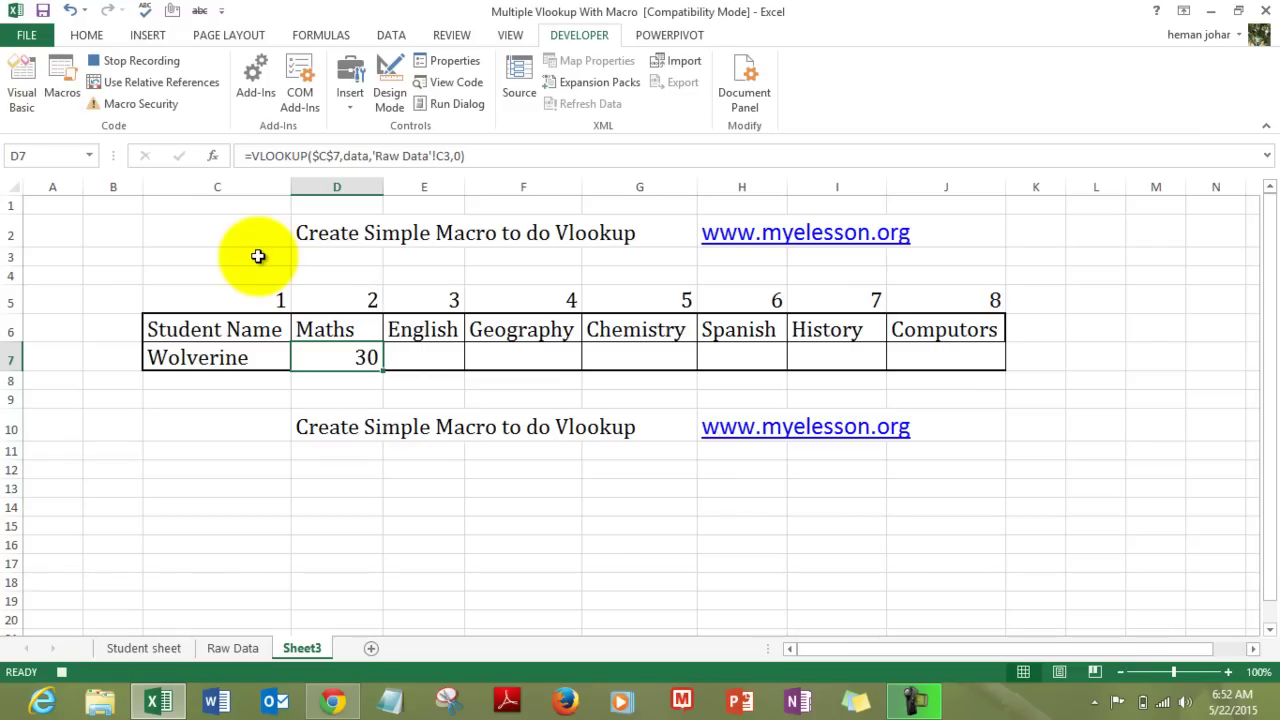
# - Stop recording, then run Macro_vlookup from the Macros dialog for E7 (50) and H7 (98)
pyautogui.click(138, 60)
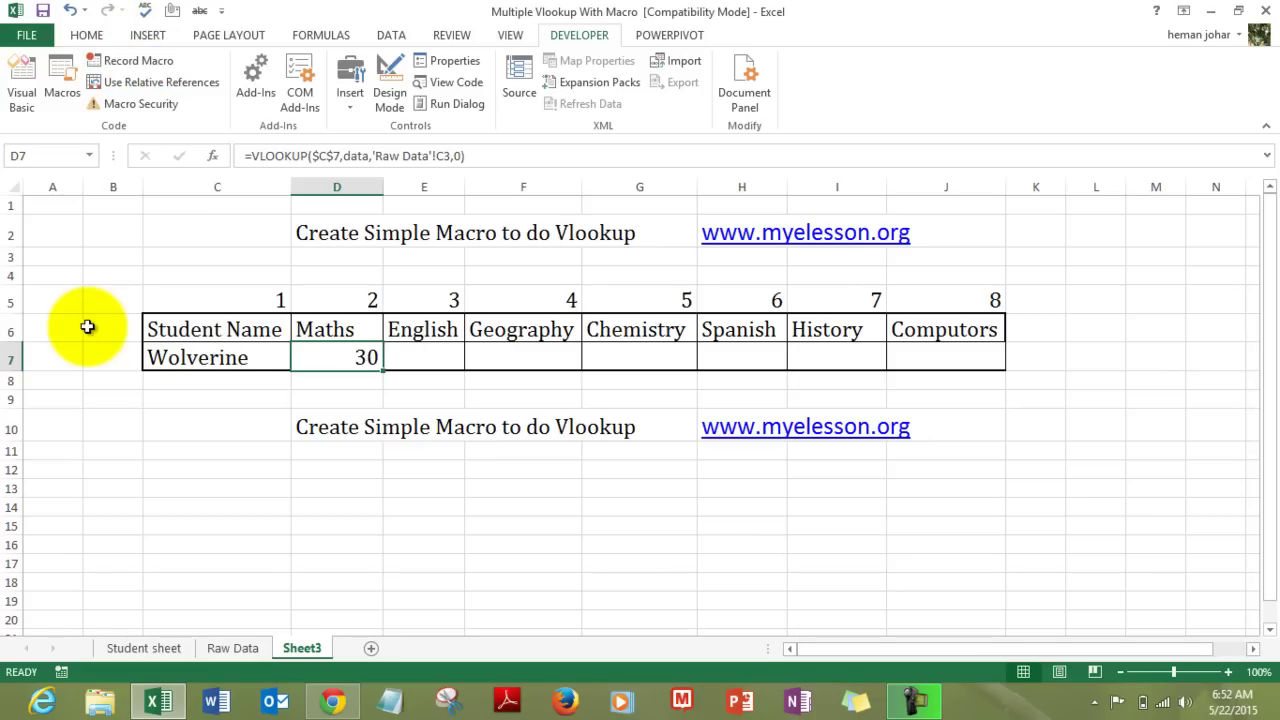
pyautogui.click(411, 355)
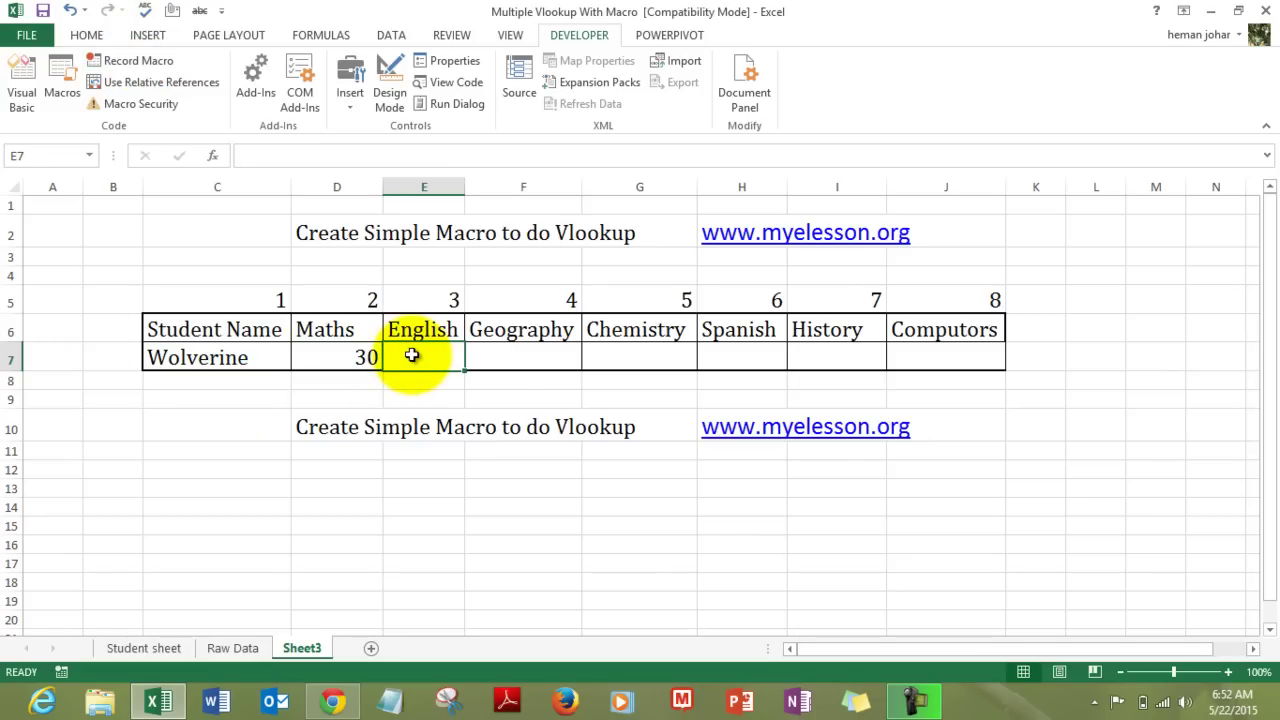
pyautogui.click(63, 93)
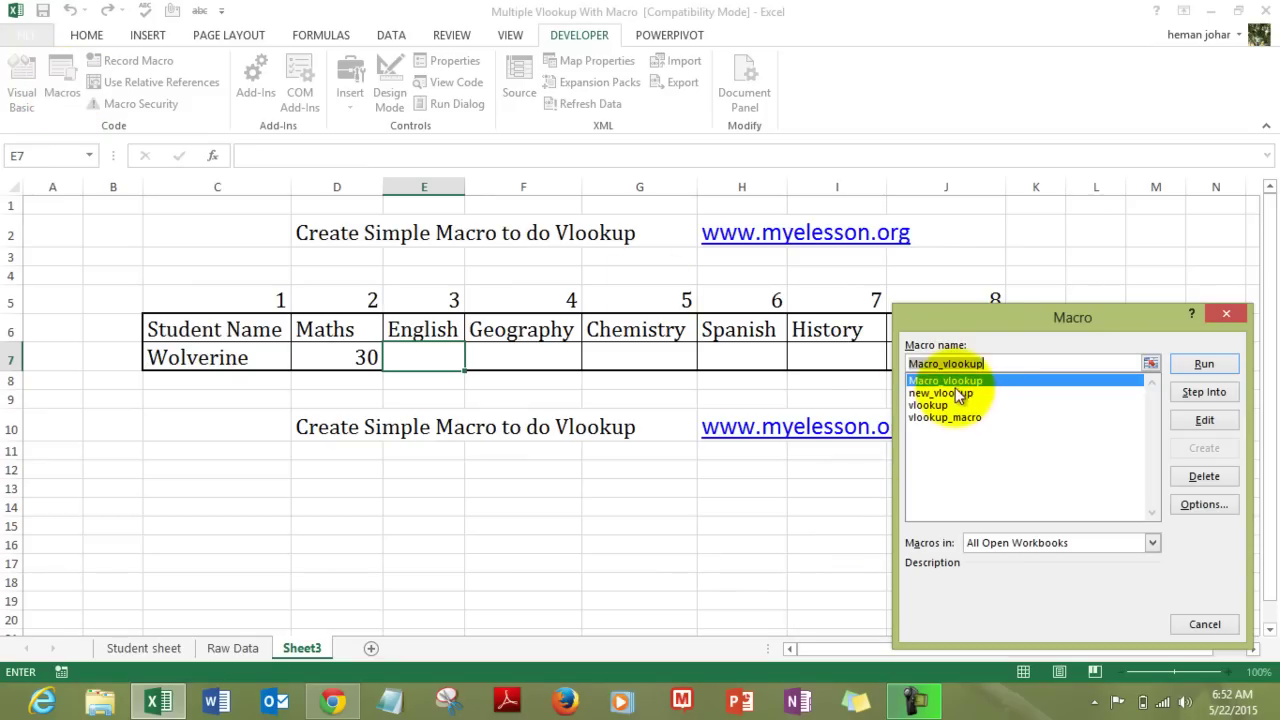
pyautogui.click(1205, 364)
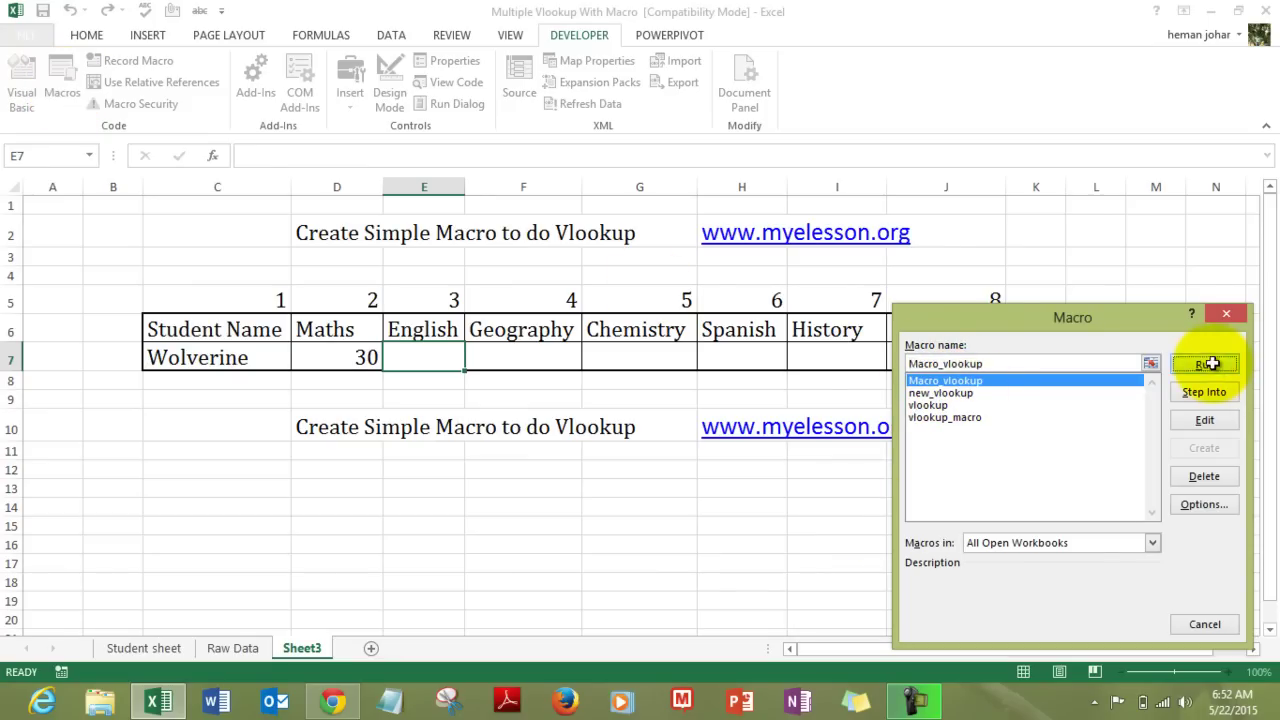
pyautogui.click(762, 360)
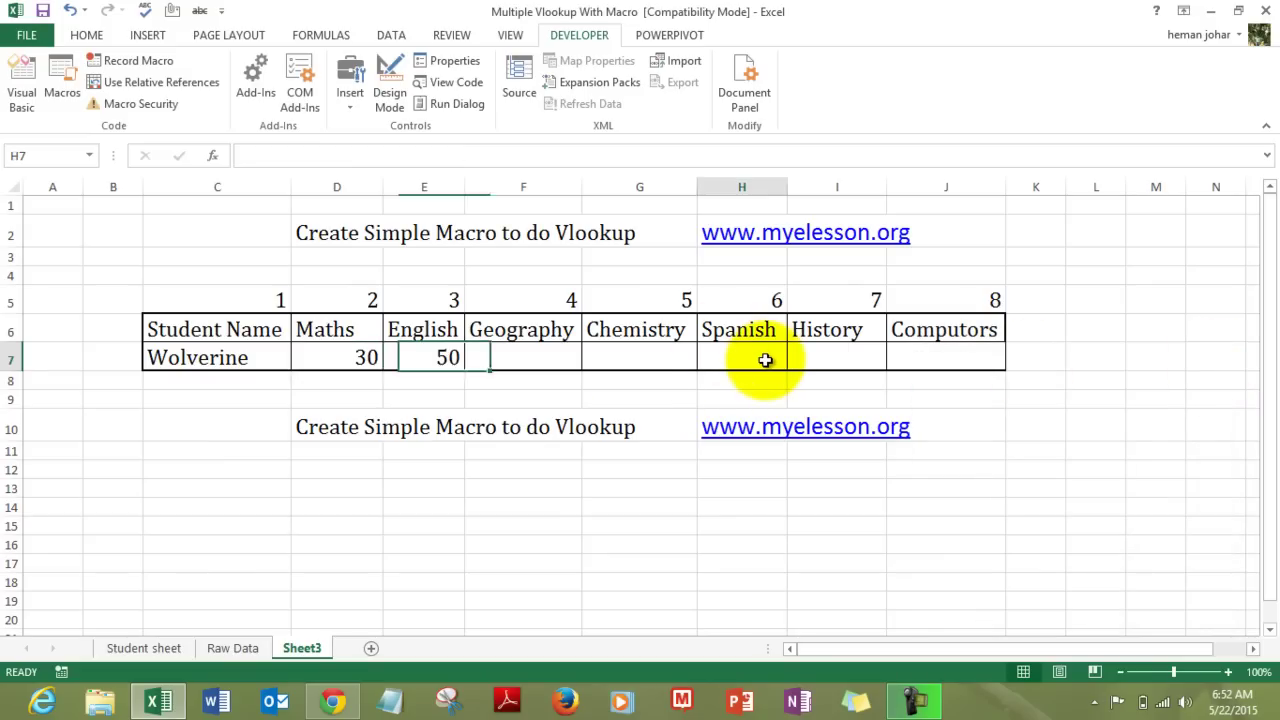
pyautogui.click(62, 80)
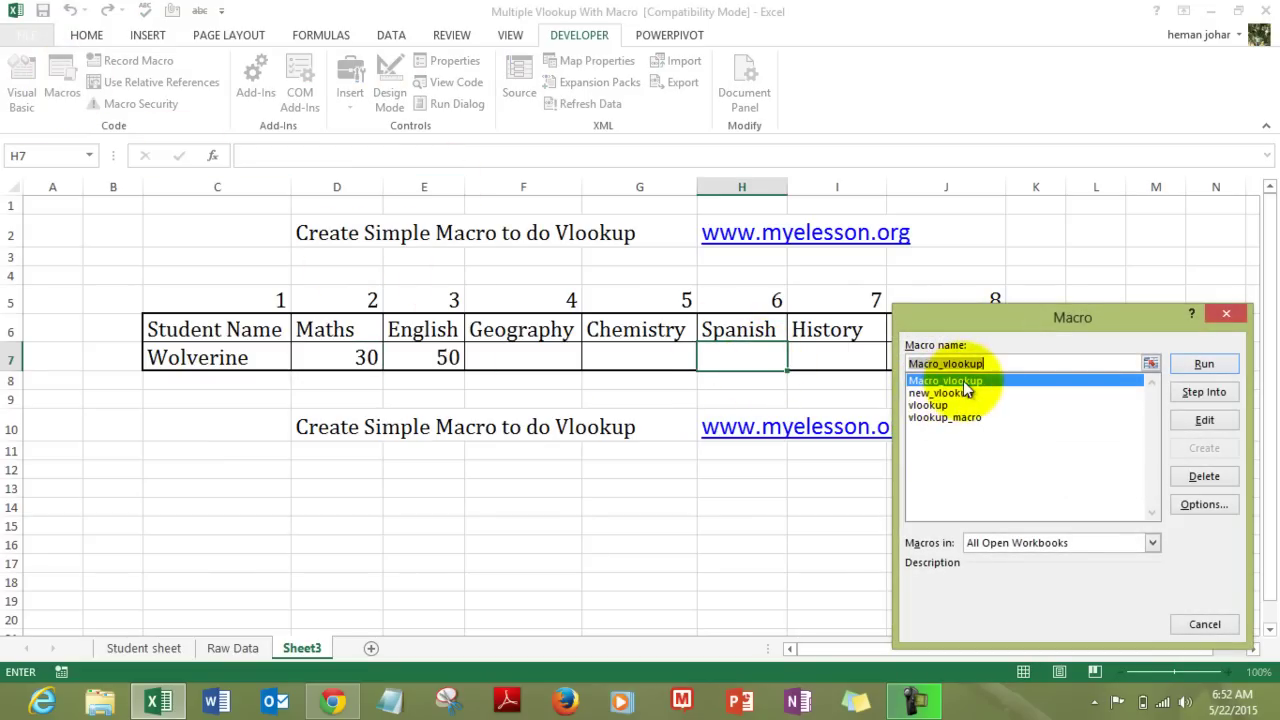
pyautogui.click(1211, 365)
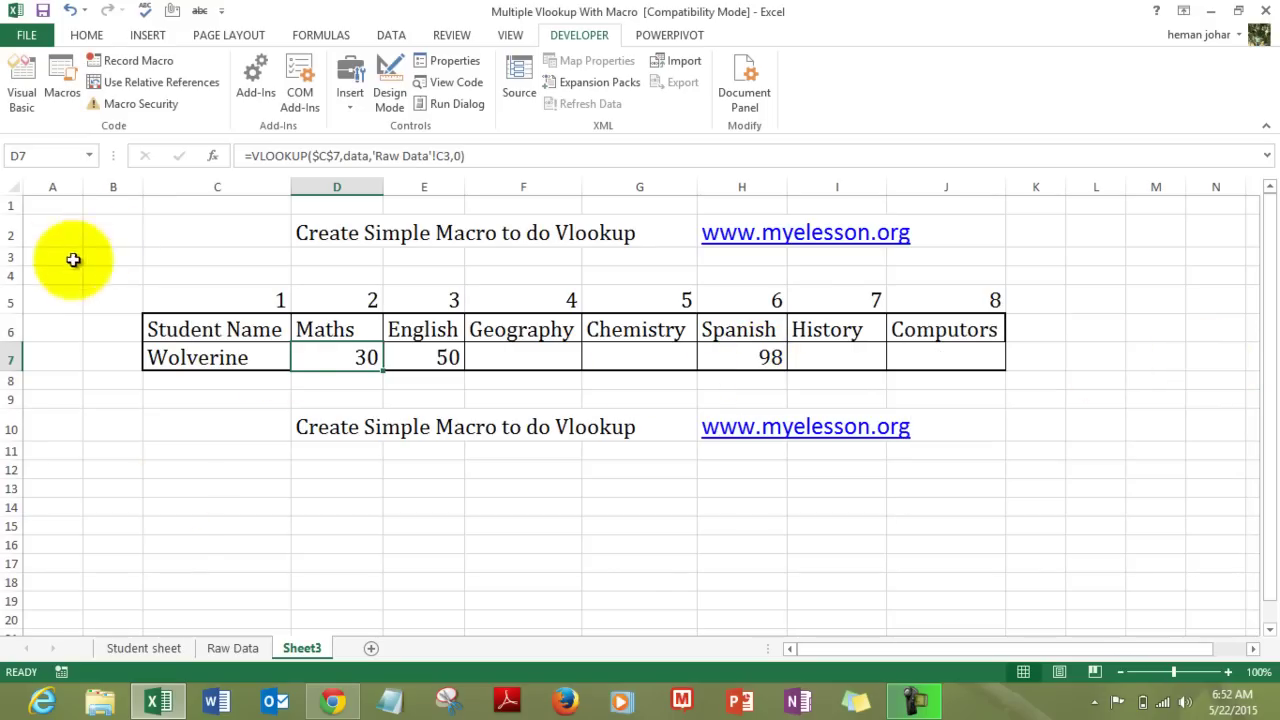
# - Draw a form-control button near A2 on Sheet3 and assign it Macro_vlookup
pyautogui.click(134, 654)
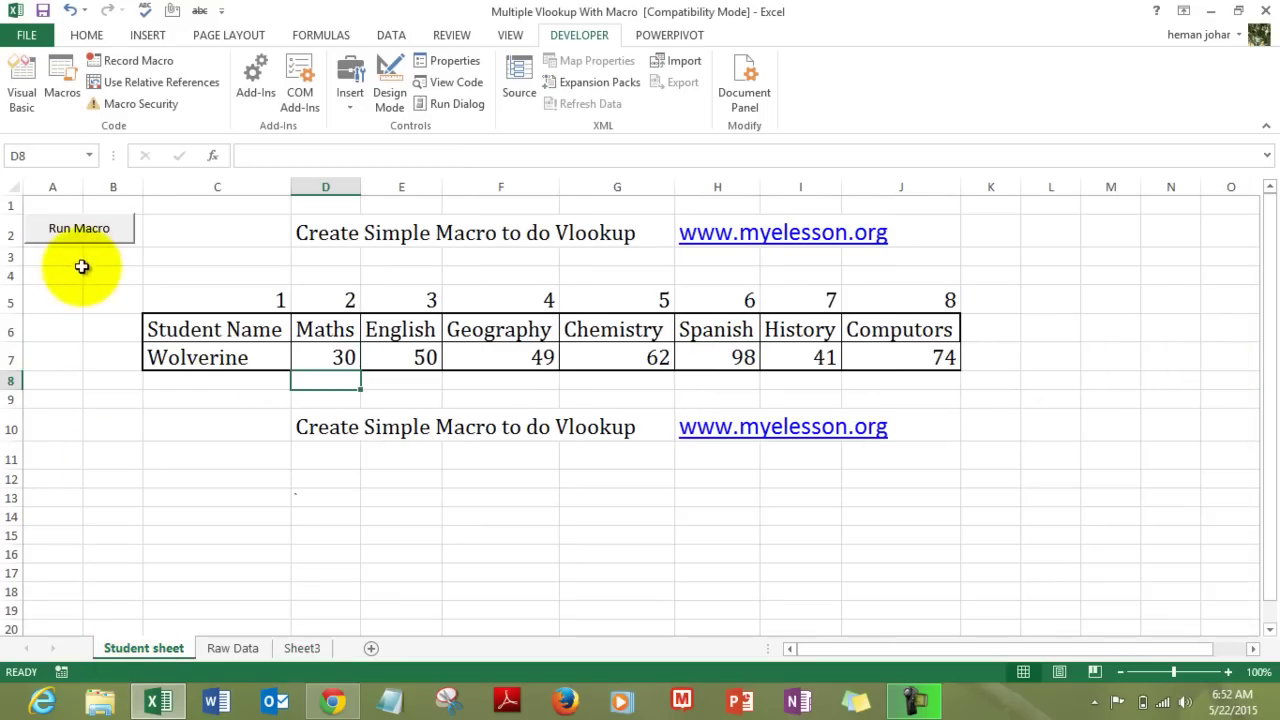
pyautogui.click(305, 649)
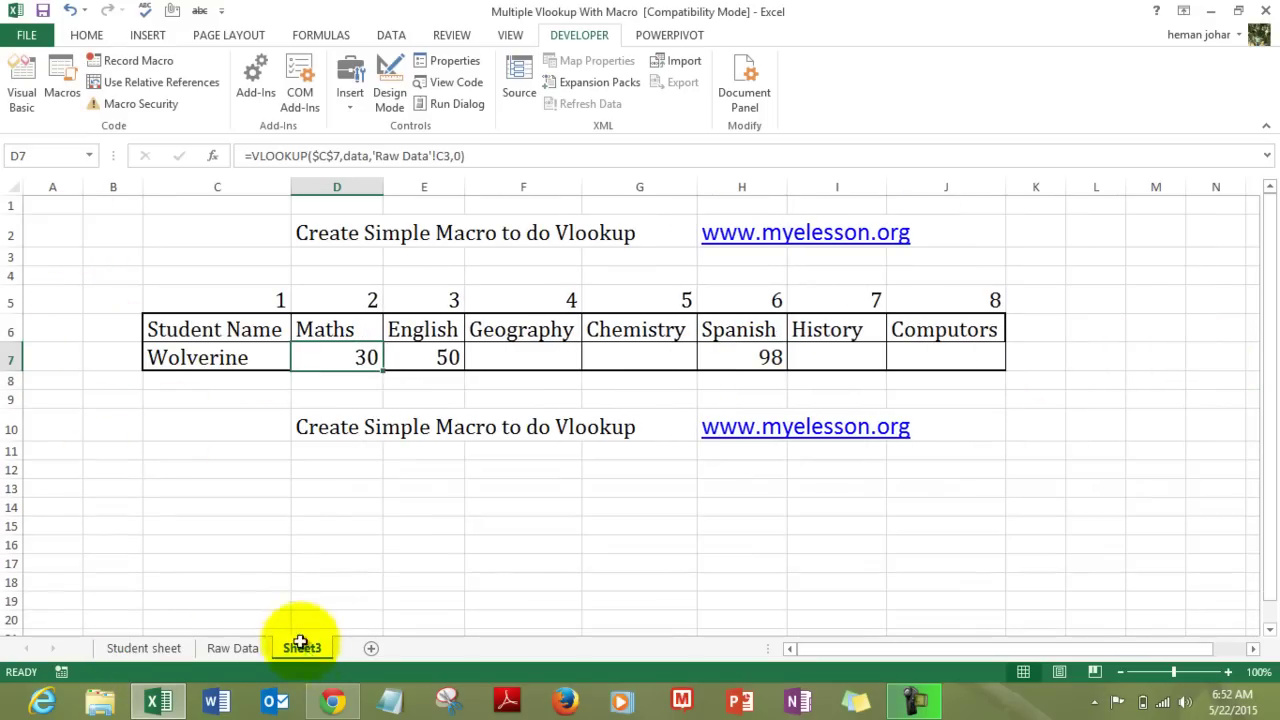
pyautogui.click(62, 239)
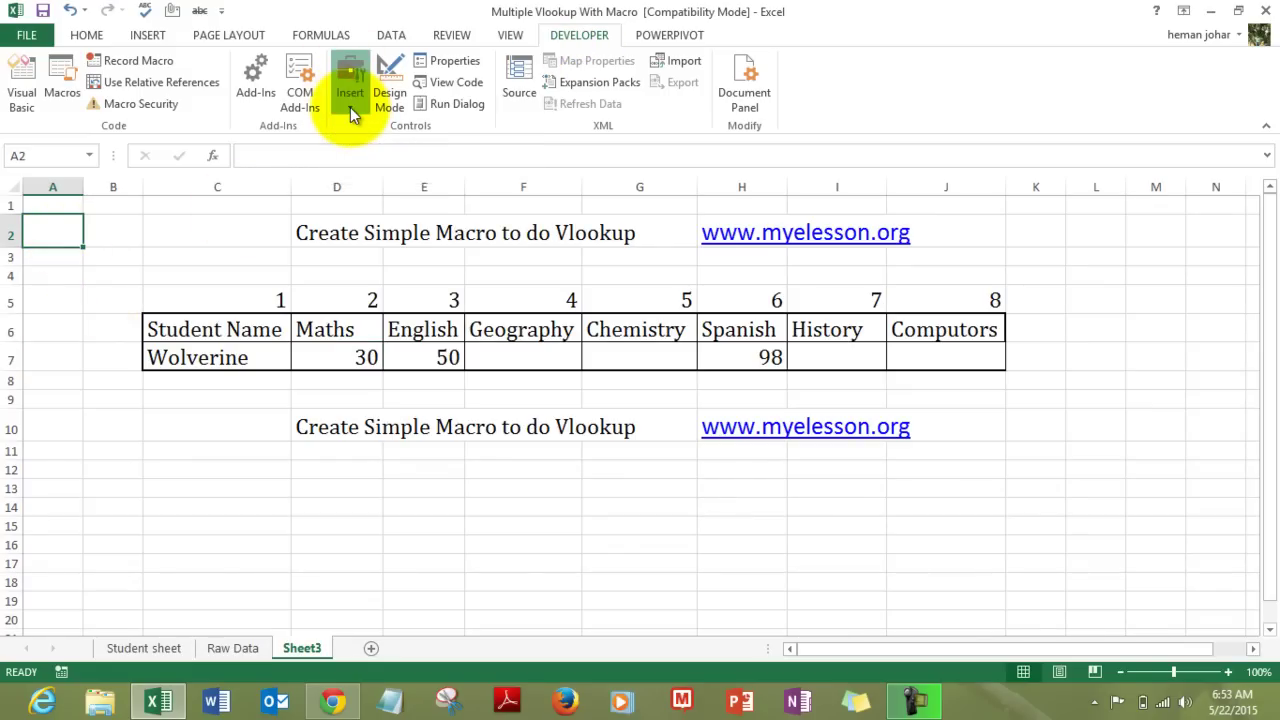
pyautogui.click(350, 107)
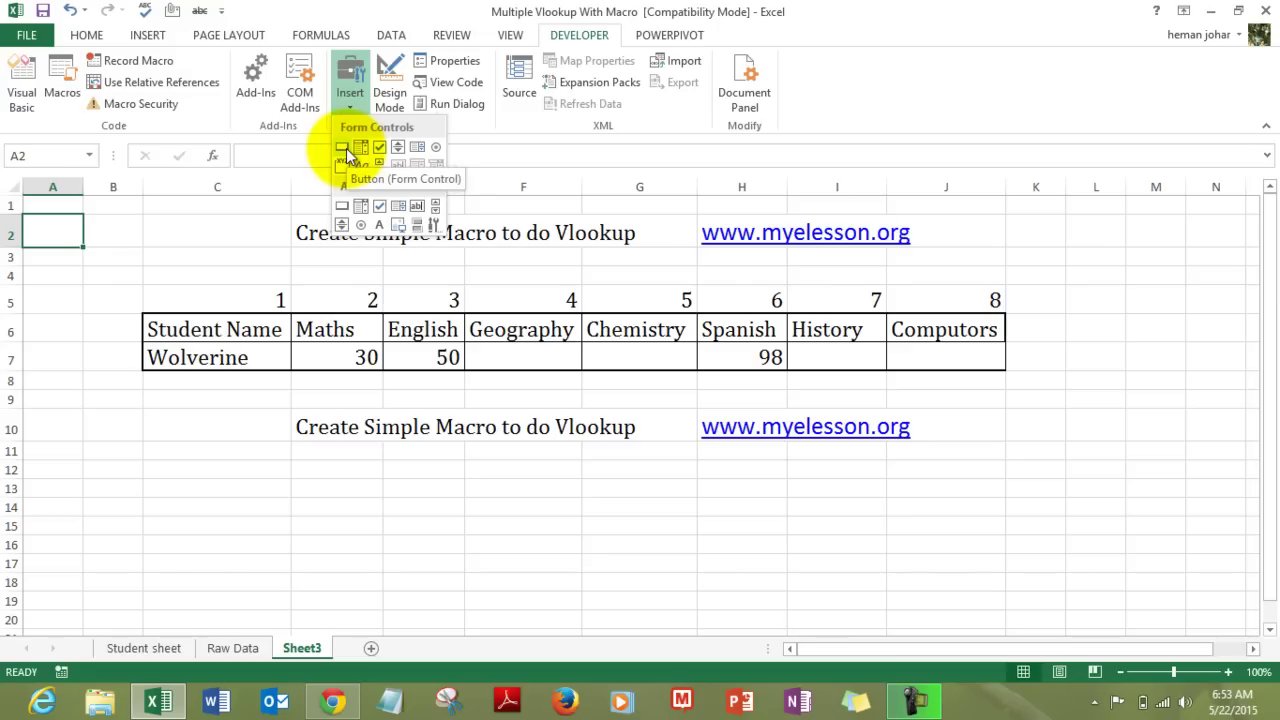
pyautogui.click(344, 150)
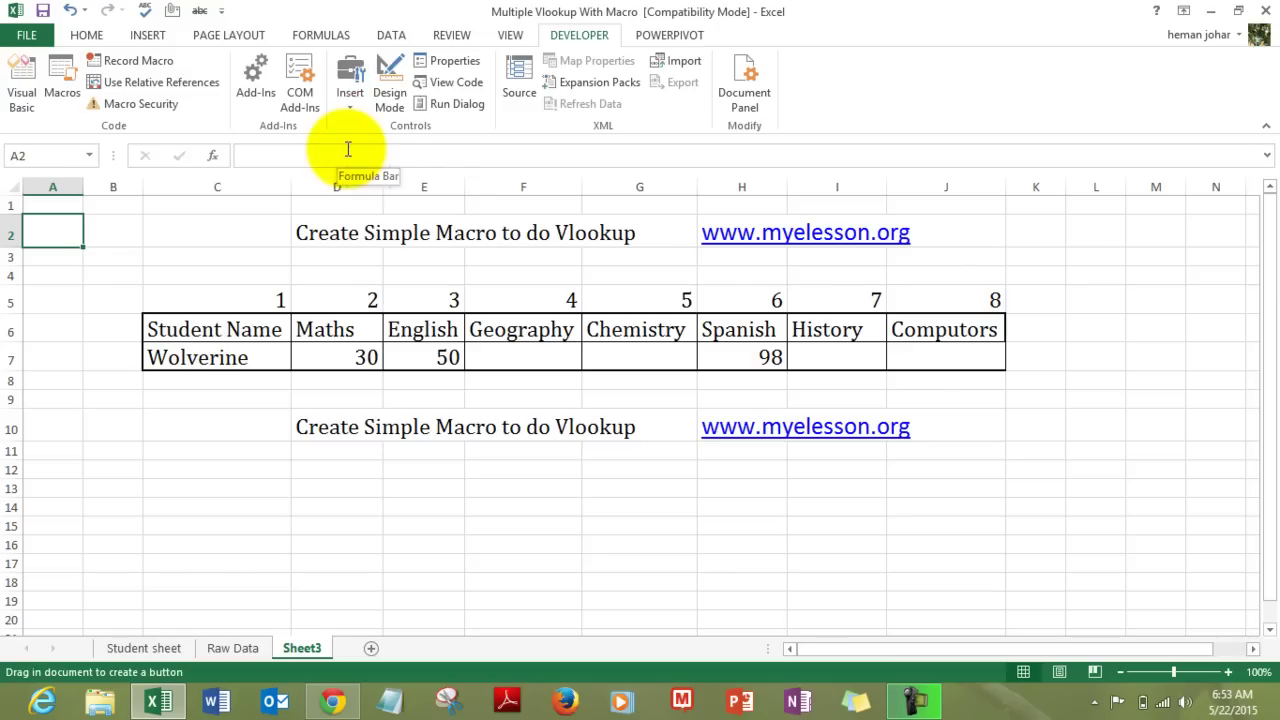
pyautogui.moveTo(83, 288); pyautogui.dragTo(63, 230)
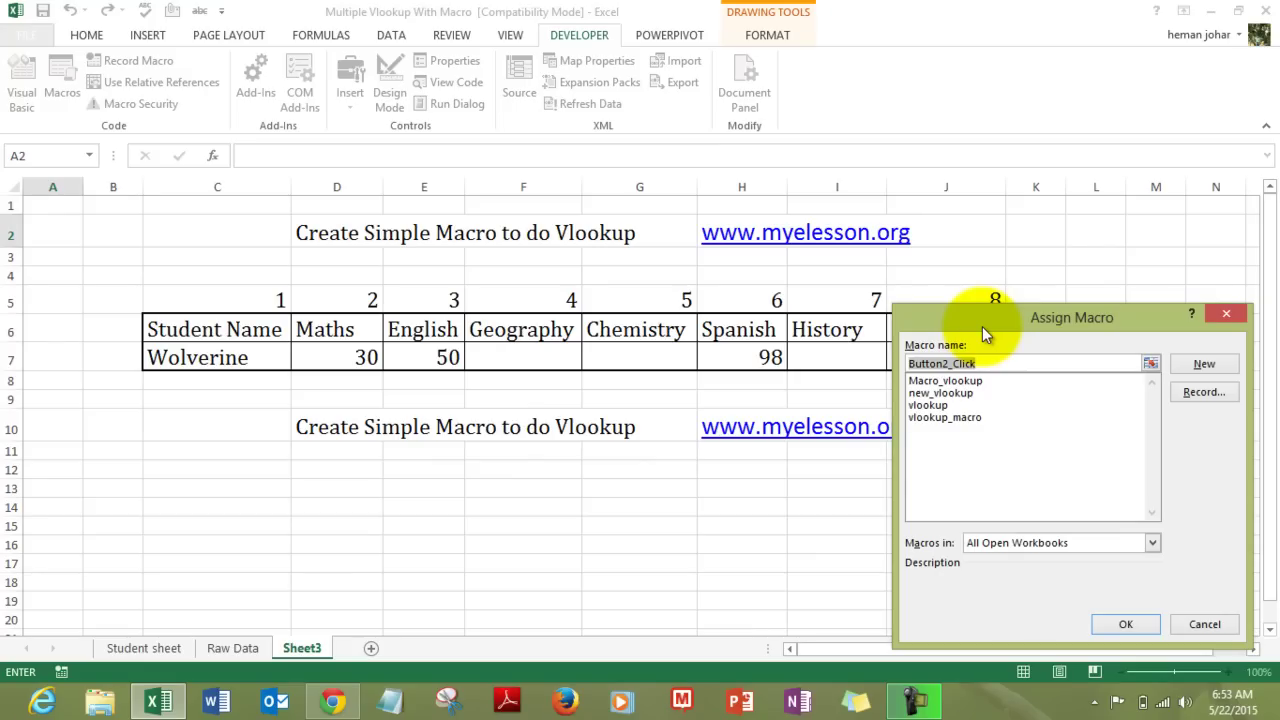
pyautogui.click(936, 381)
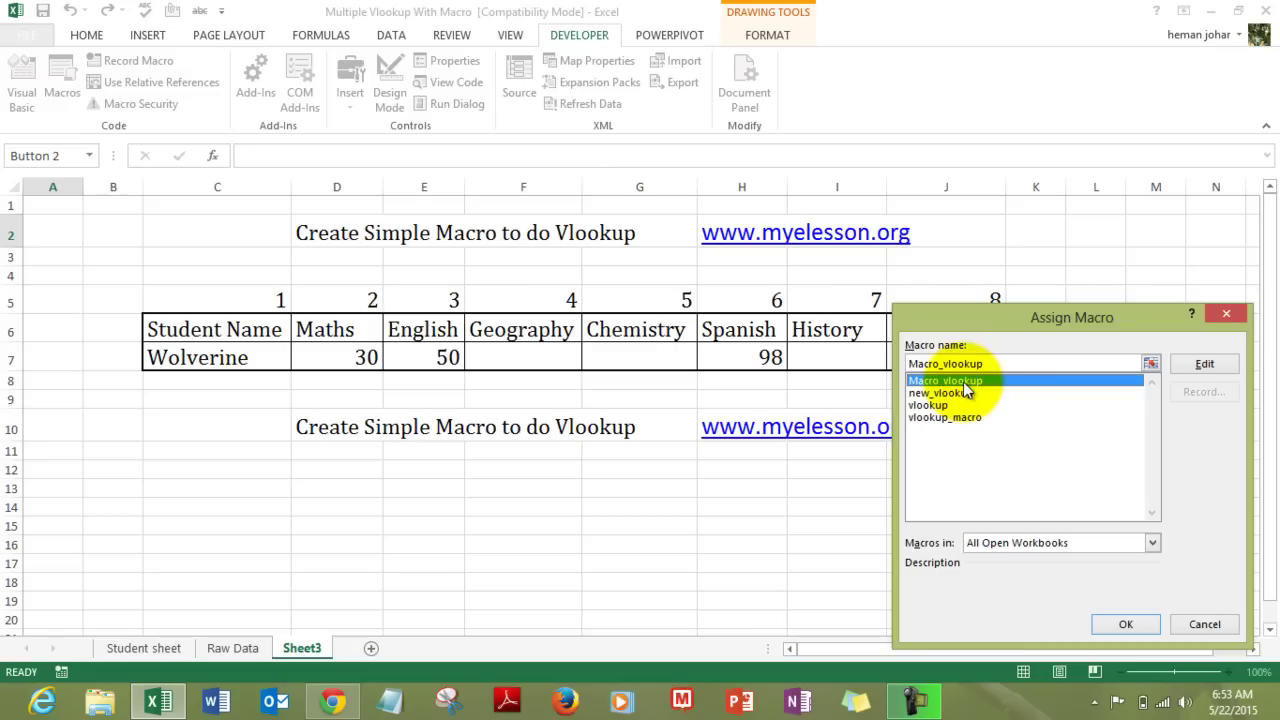
pyautogui.click(1126, 624)
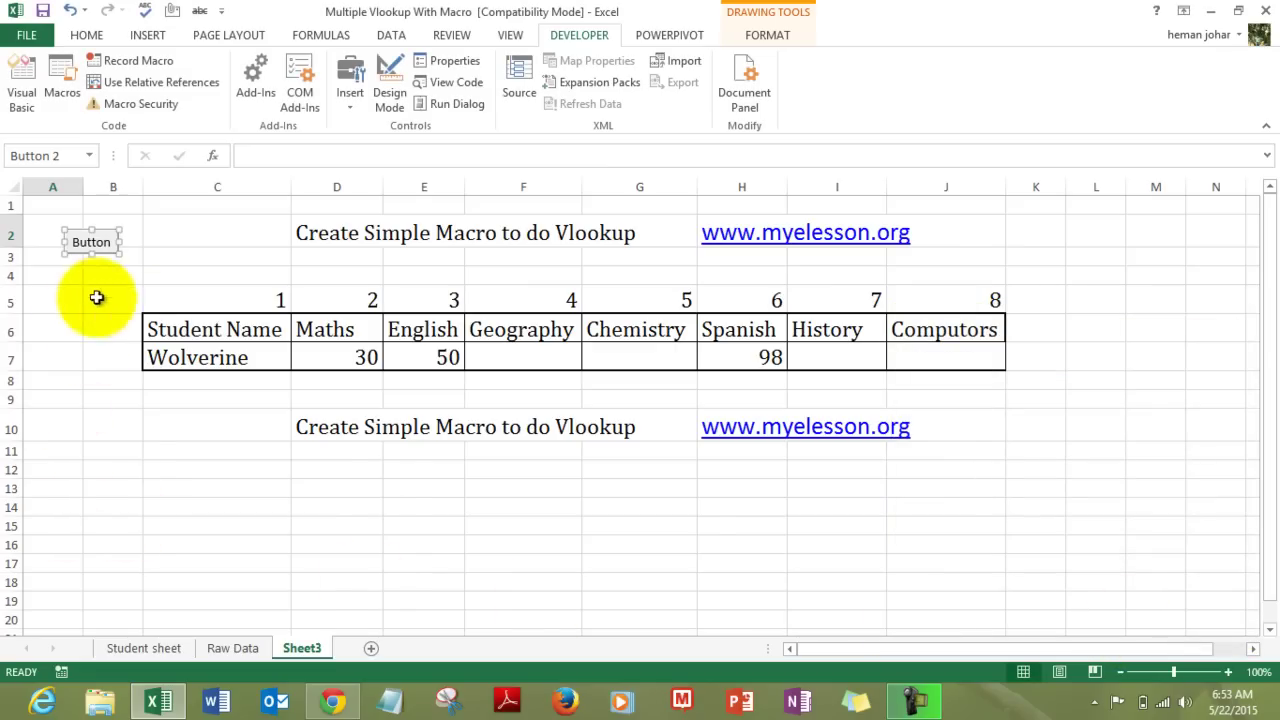
# - Relabel the button 'Run Macro' and widen it so the label fits
pyautogui.rightClick(104, 249)
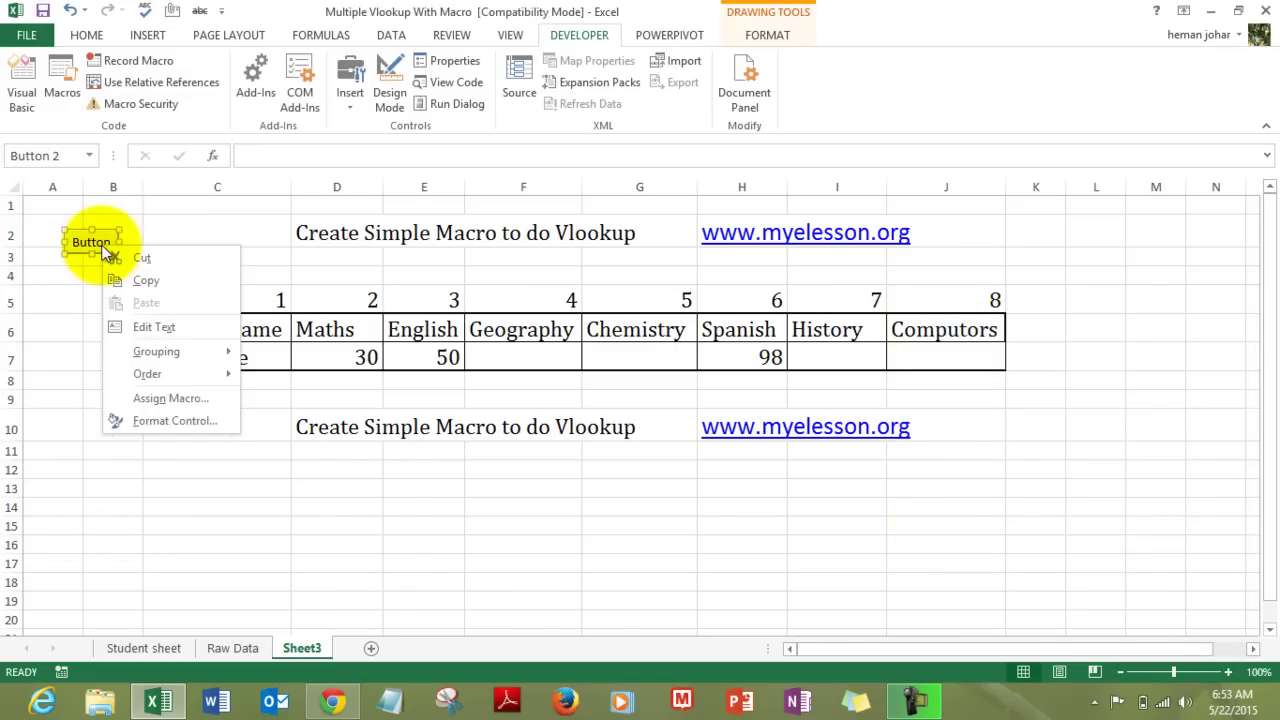
pyautogui.click(146, 327)
pyautogui.press('Delete')
pyautogui.press('Delete')
pyautogui.press('Delete')
pyautogui.press('Delete')
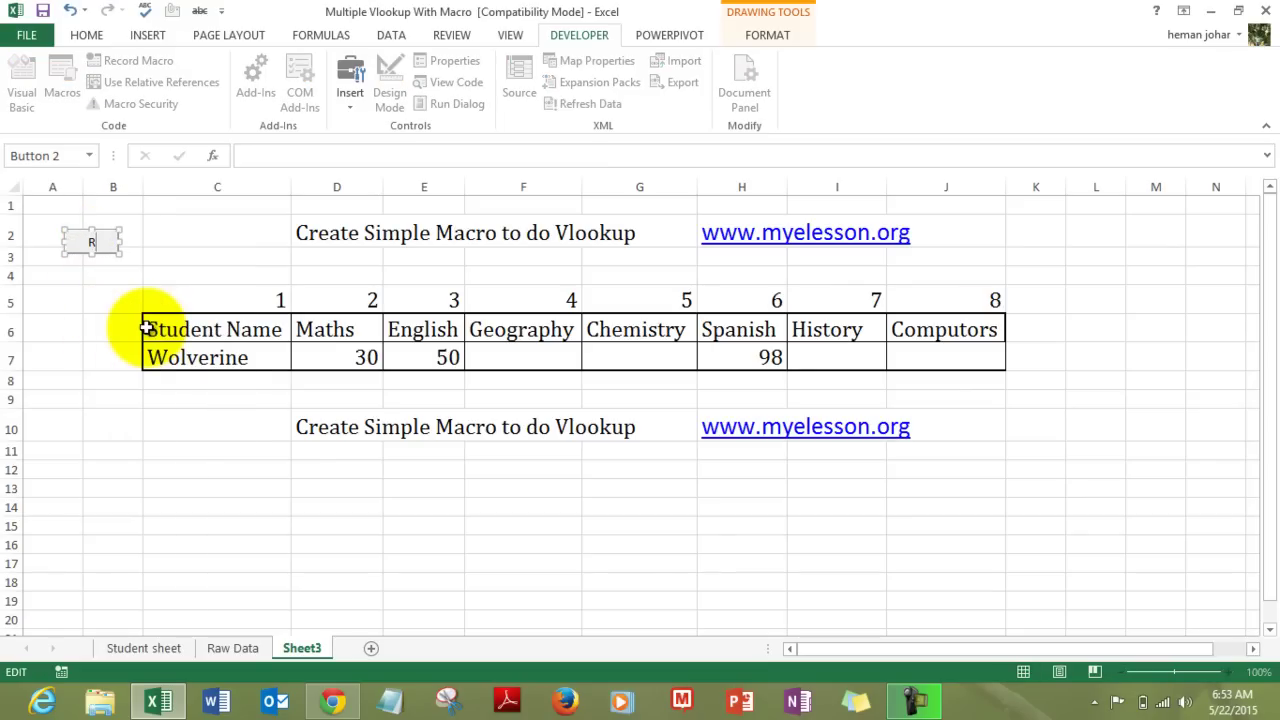
pyautogui.write('Run Macr')
pyautogui.write('o')
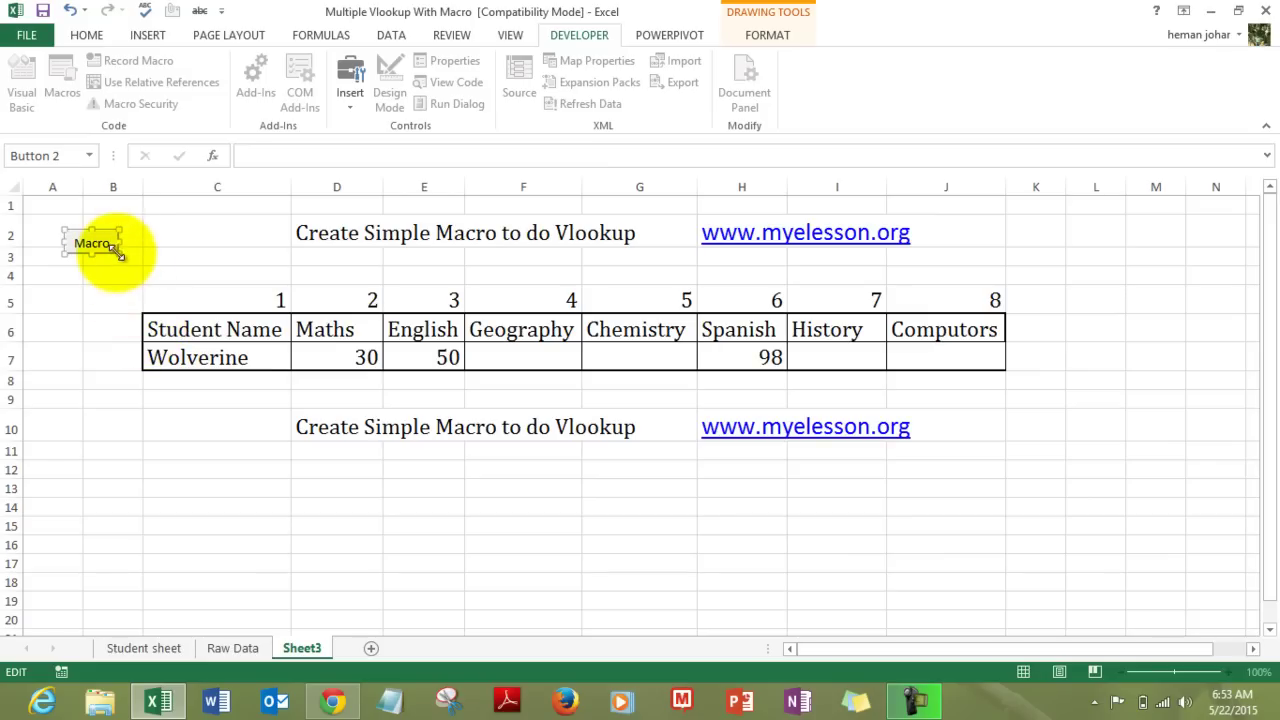
pyautogui.moveTo(116, 252); pyautogui.dragTo(143, 251)
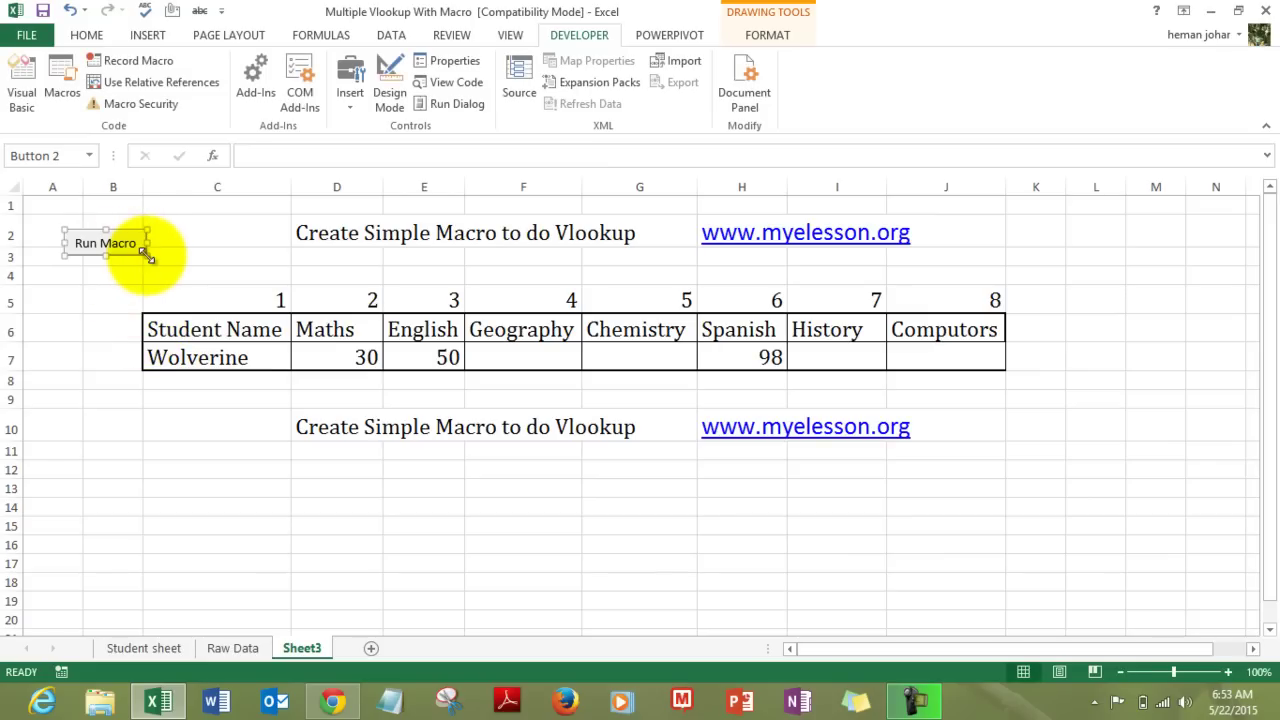
# - Use the Run Macro button to fill Geography (49) in F7 and Chemistry (62) in G7
pyautogui.click(102, 297)
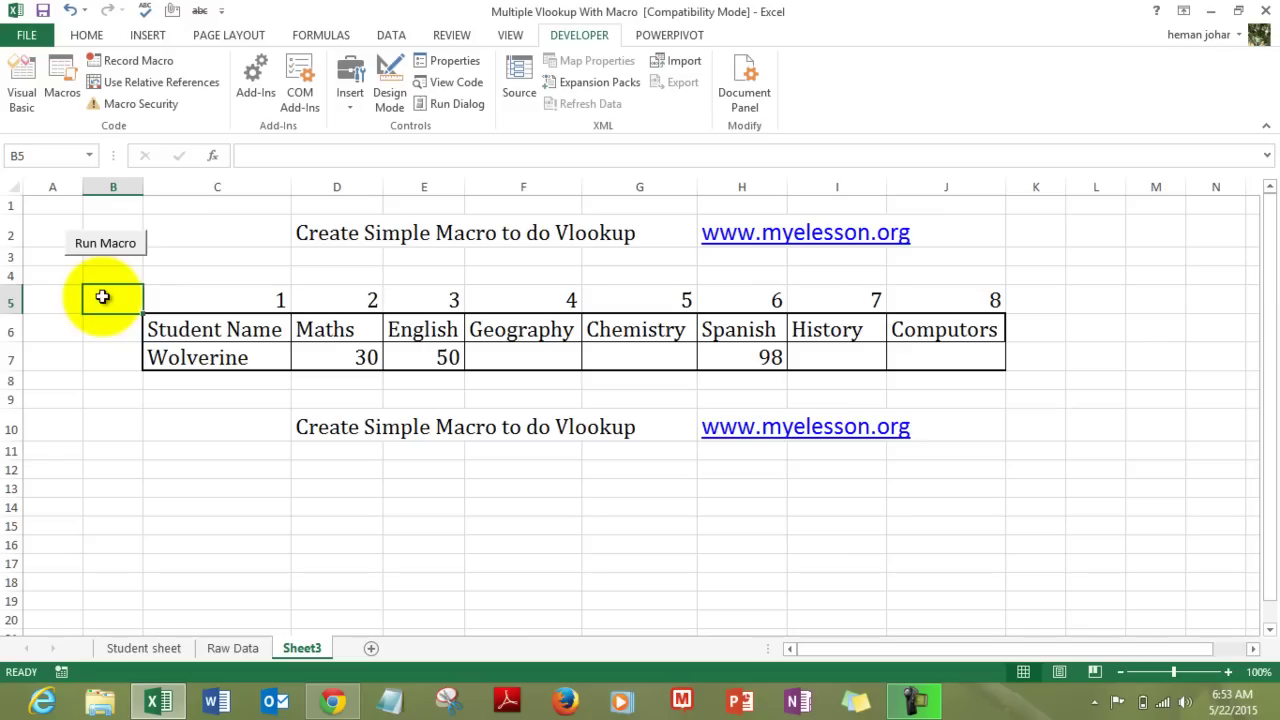
pyautogui.click(506, 355)
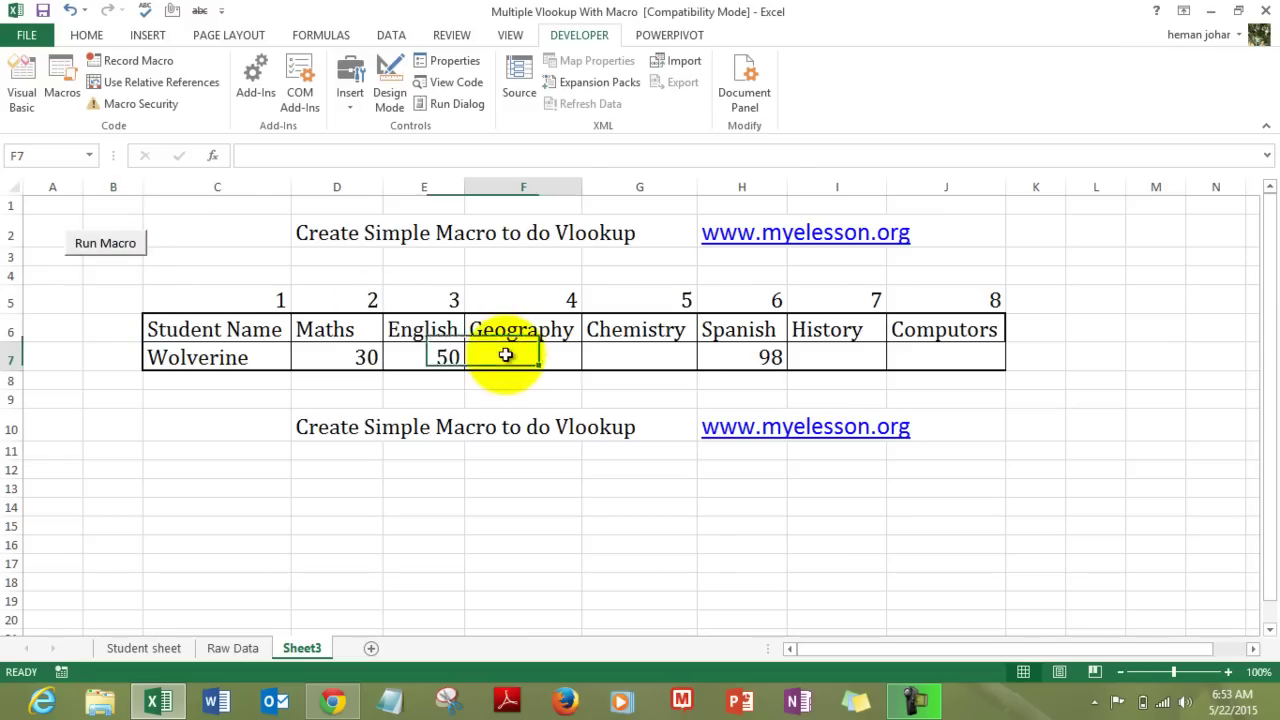
pyautogui.click(106, 255)
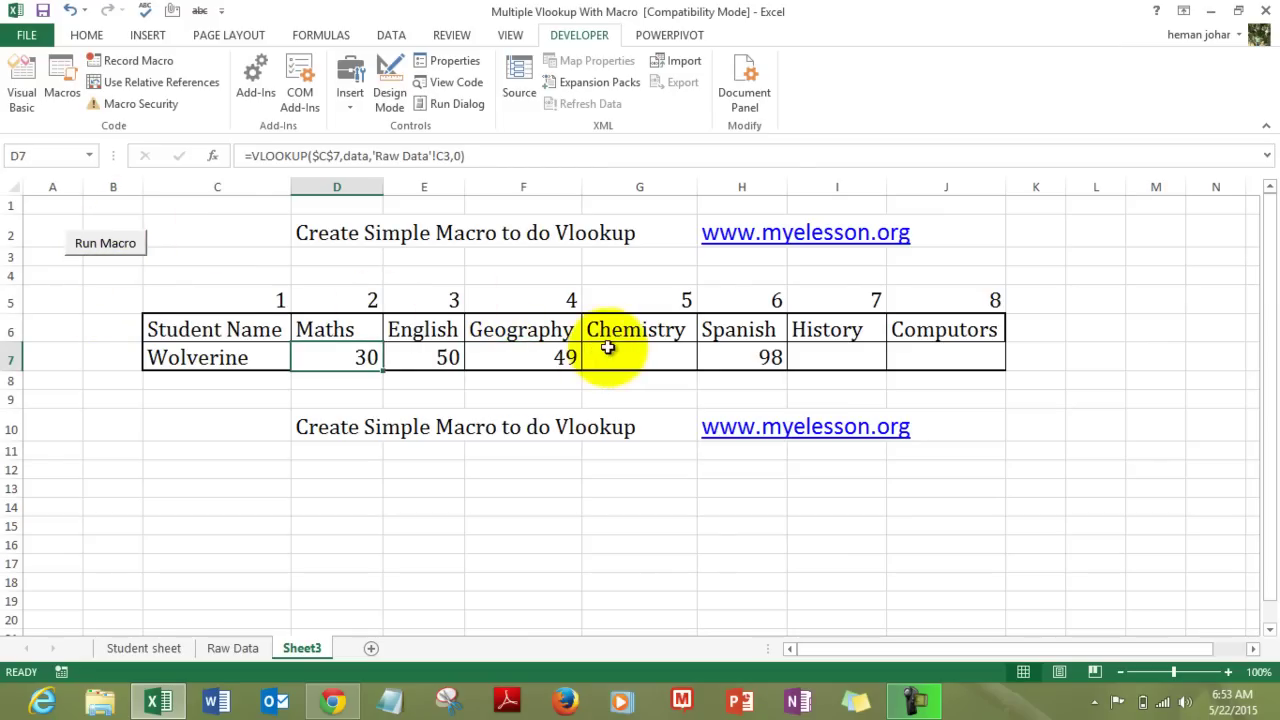
pyautogui.click(606, 352)
pyautogui.click(102, 238)
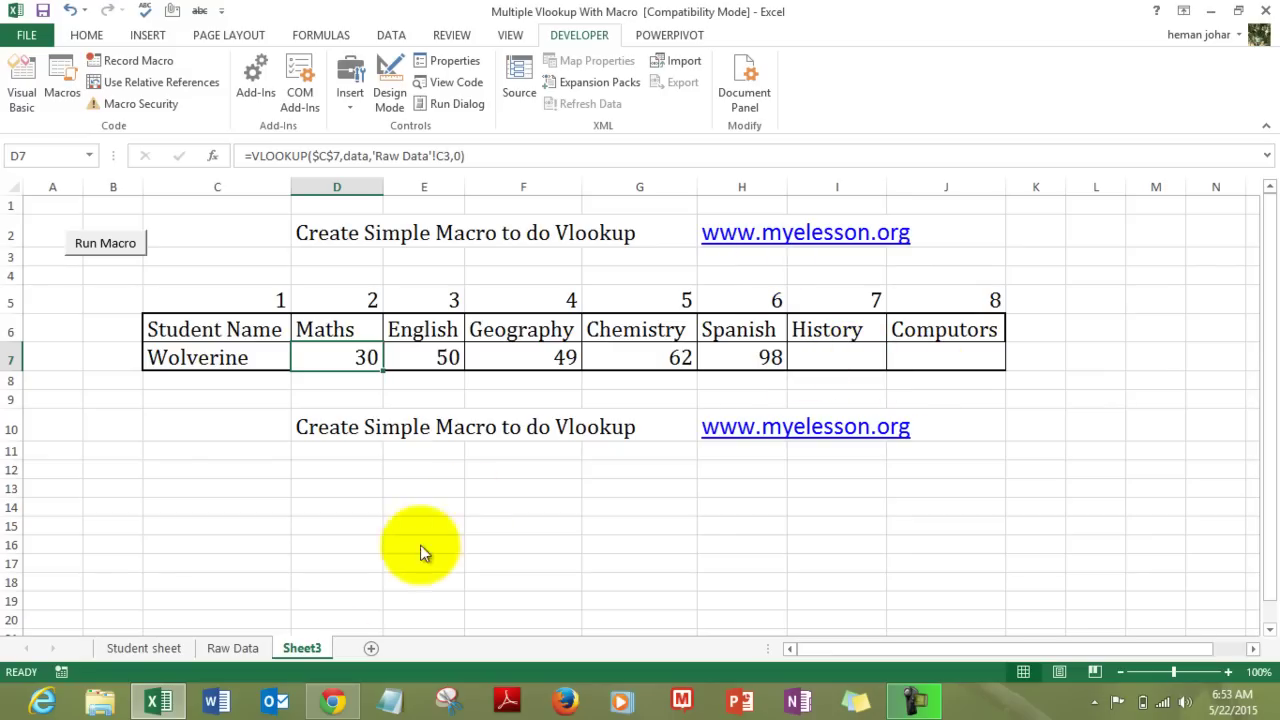
# - Bring the myelesson.org page in Chrome to the front
pyautogui.click(330, 700)
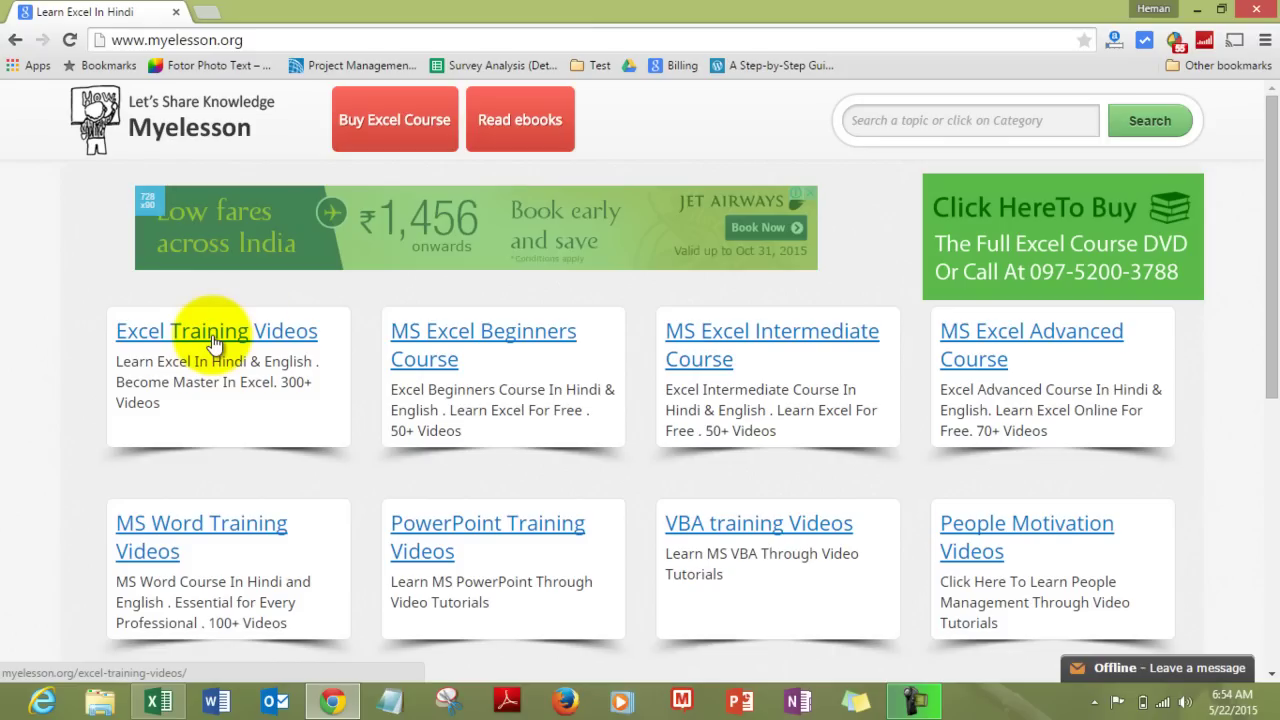
# - Switch between Excel and the myelesson.org page, ending back on Excel's Sheet3
pyautogui.click(160, 703)
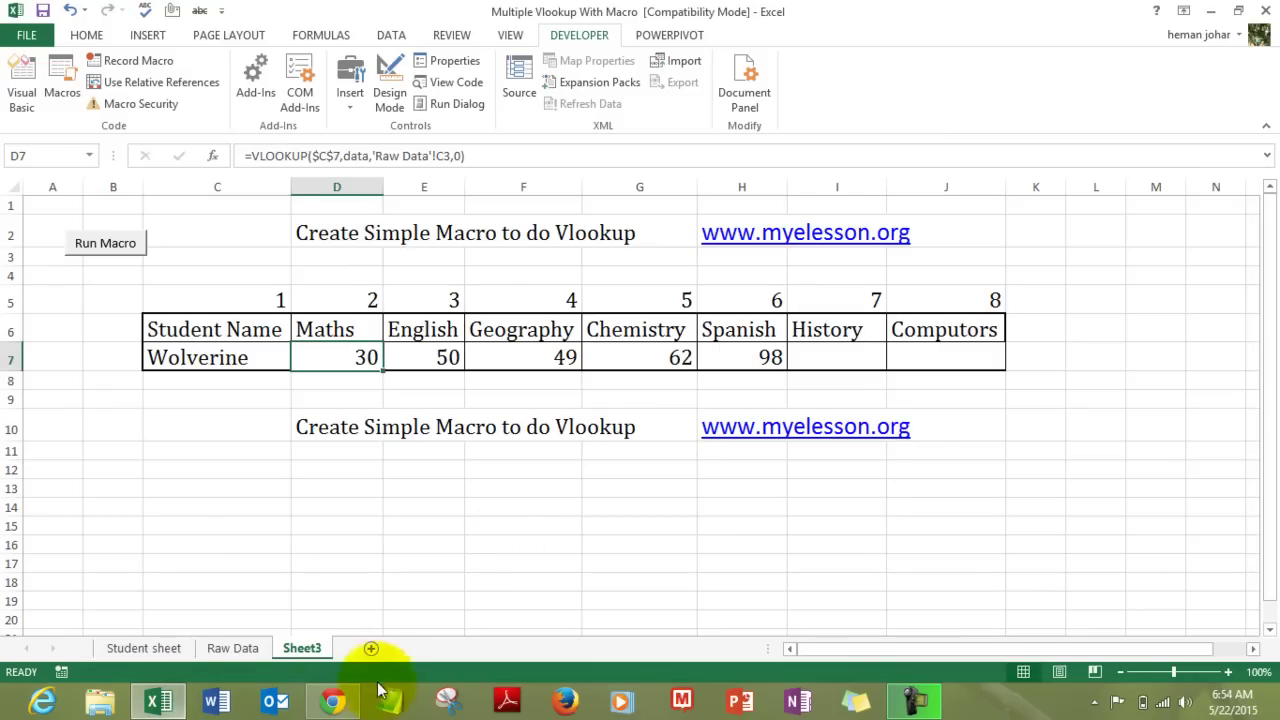
pyautogui.click(331, 702)
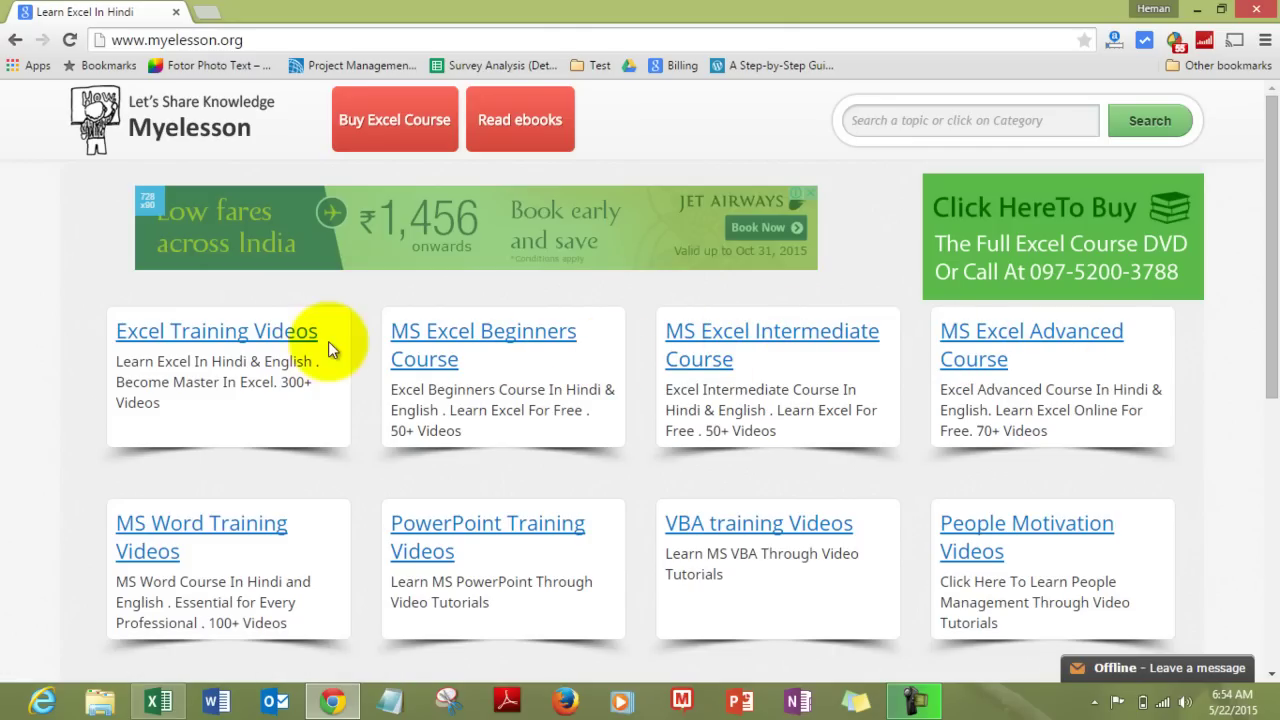
pyautogui.click(160, 702)
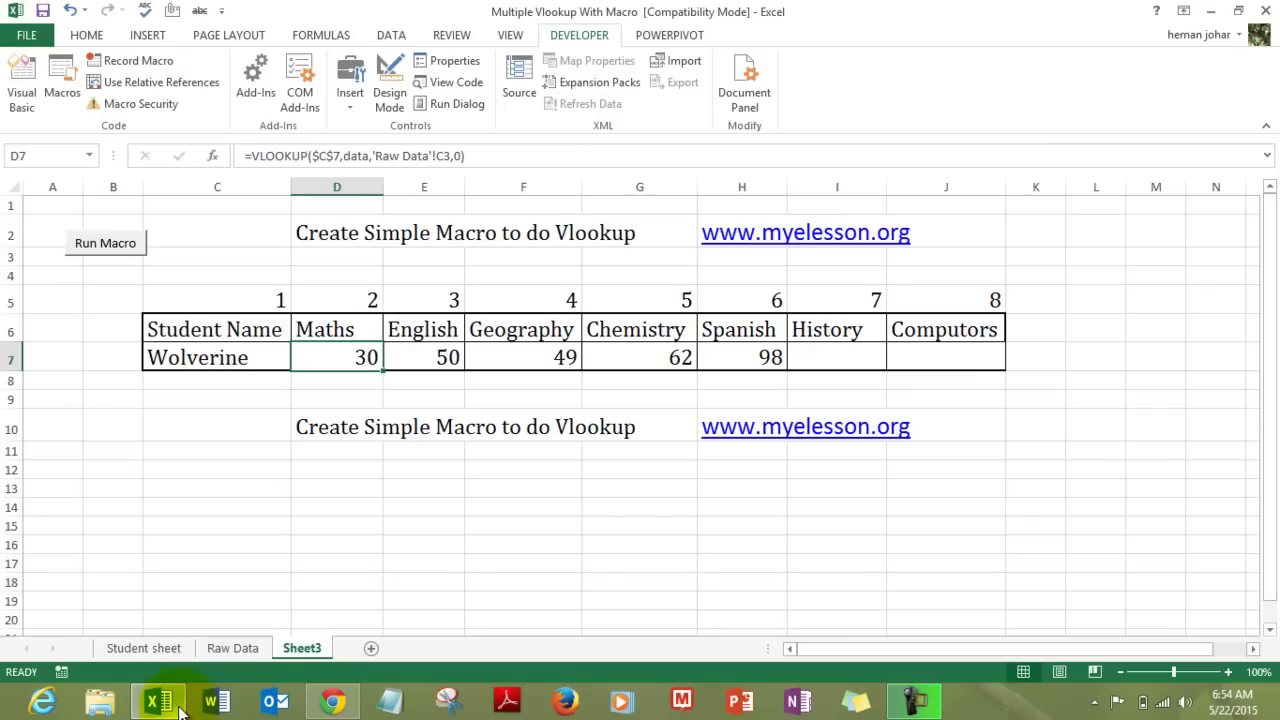